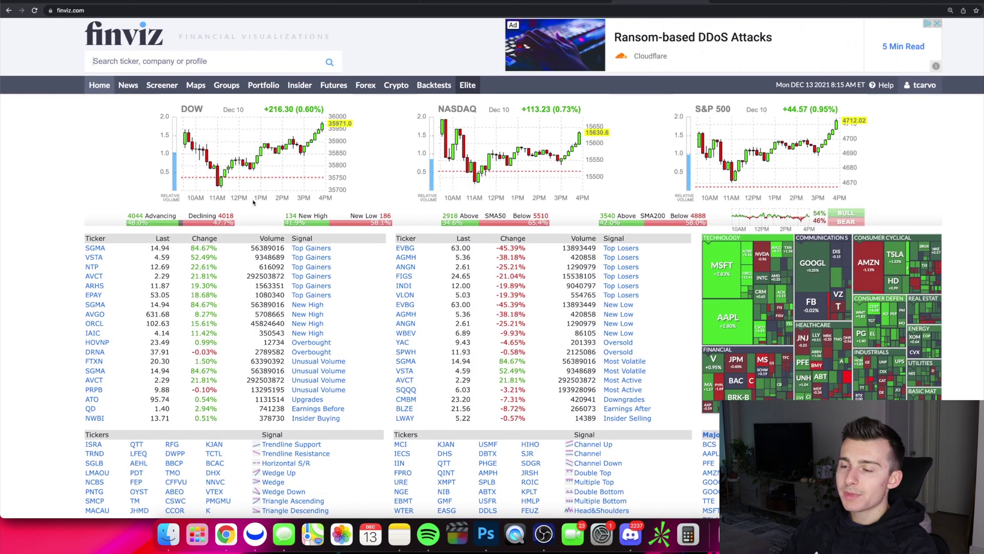
# Examine the home page's signal tables, chart-pattern tickers, major news, headlines, insider trading and futures sections
pyautogui.click(102, 88)
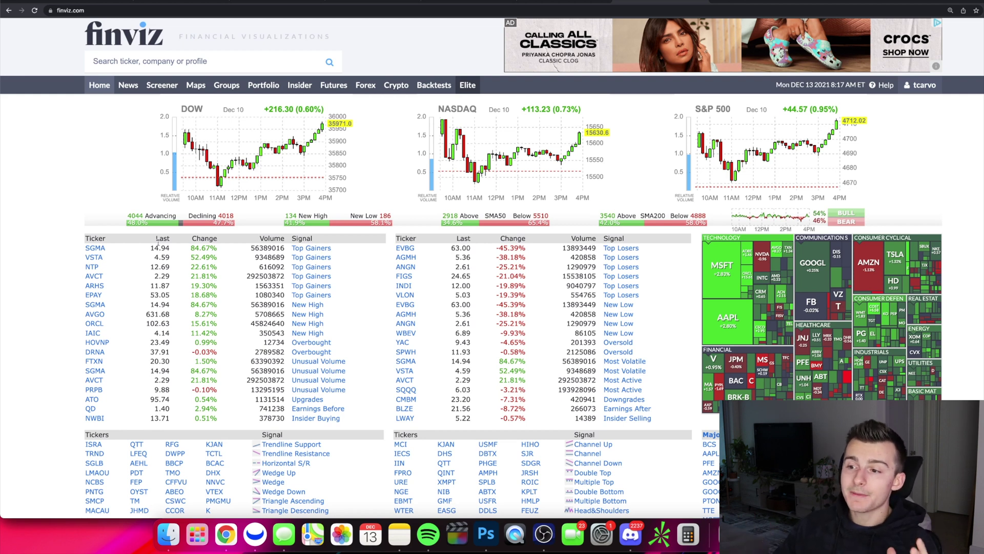
pyautogui.scroll(-4, 150, 349)
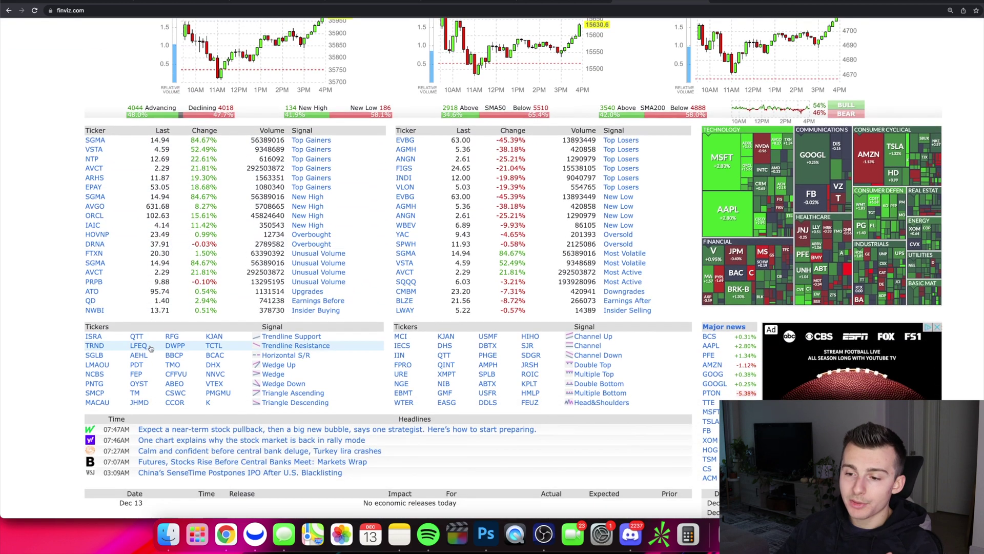
pyautogui.scroll(4, 183, 287)
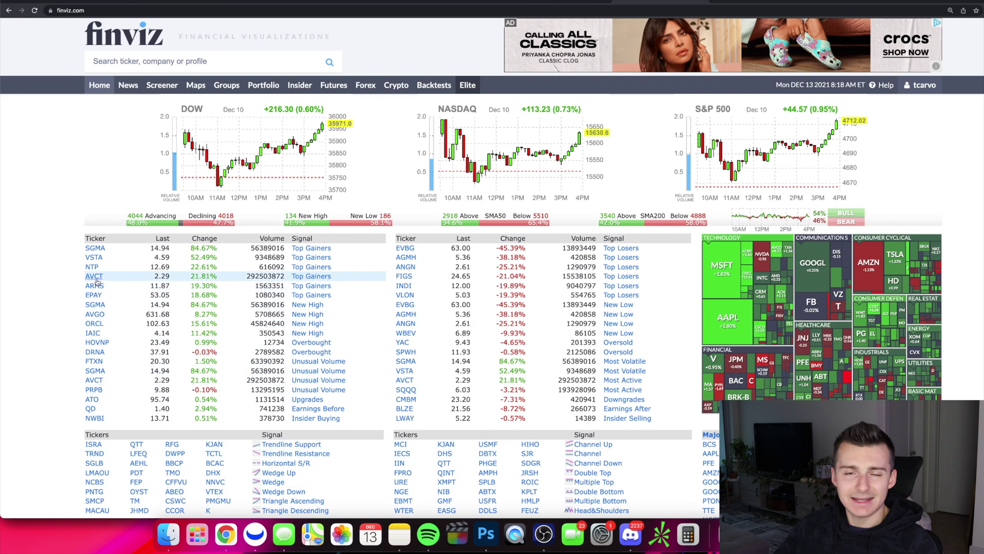
pyautogui.moveTo(98, 282)
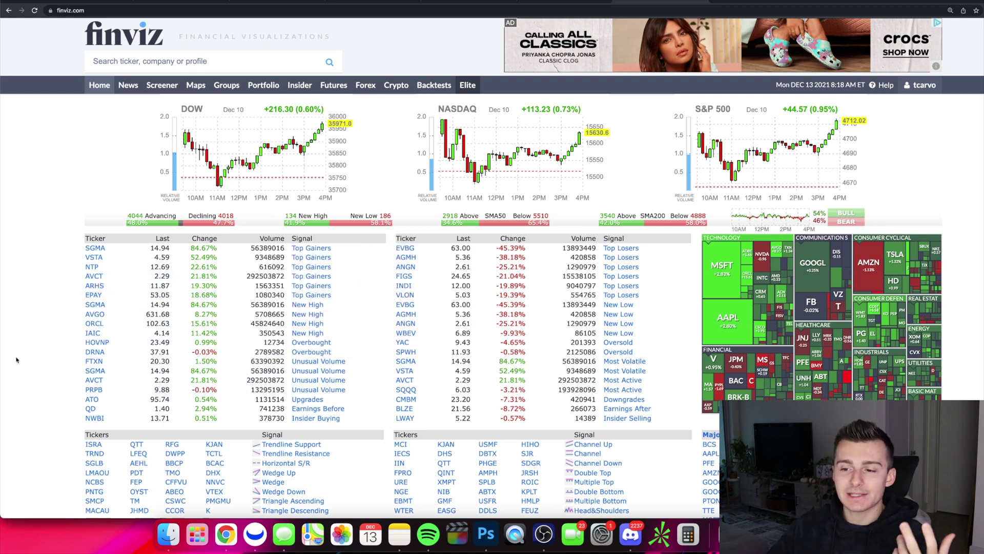
pyautogui.moveTo(80, 360)
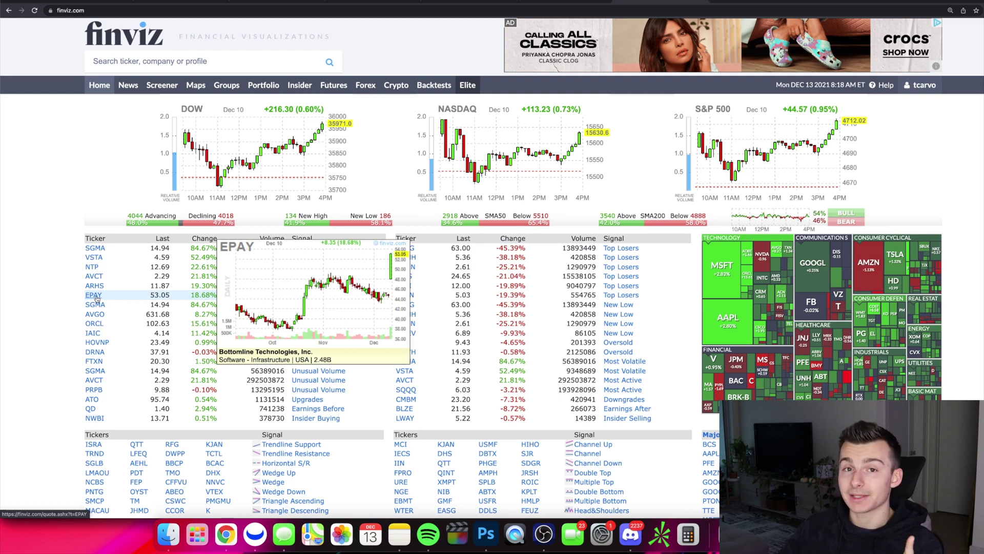
pyautogui.scroll(-5, 257, 339)
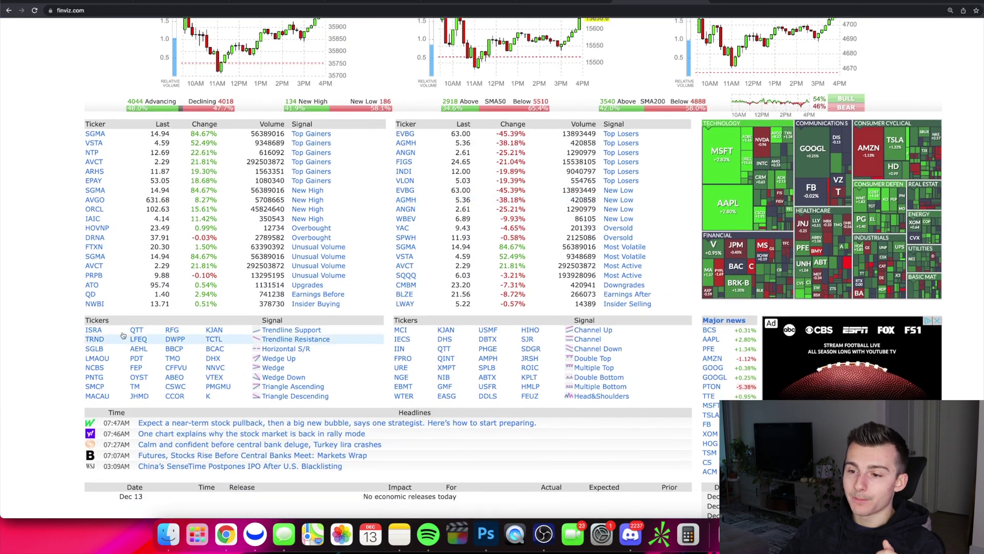
pyautogui.scroll(-2, 123, 336)
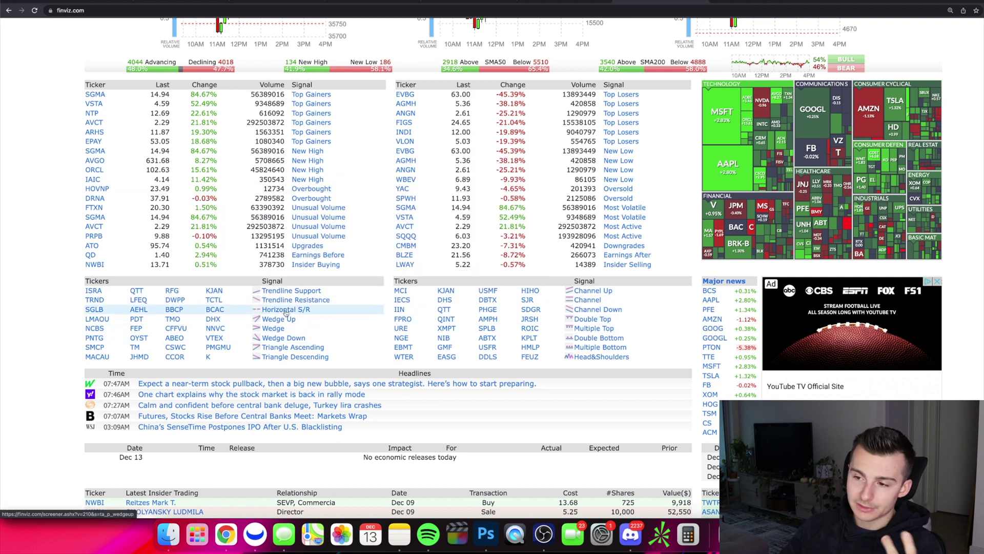
pyautogui.scroll(-3, 321, 313)
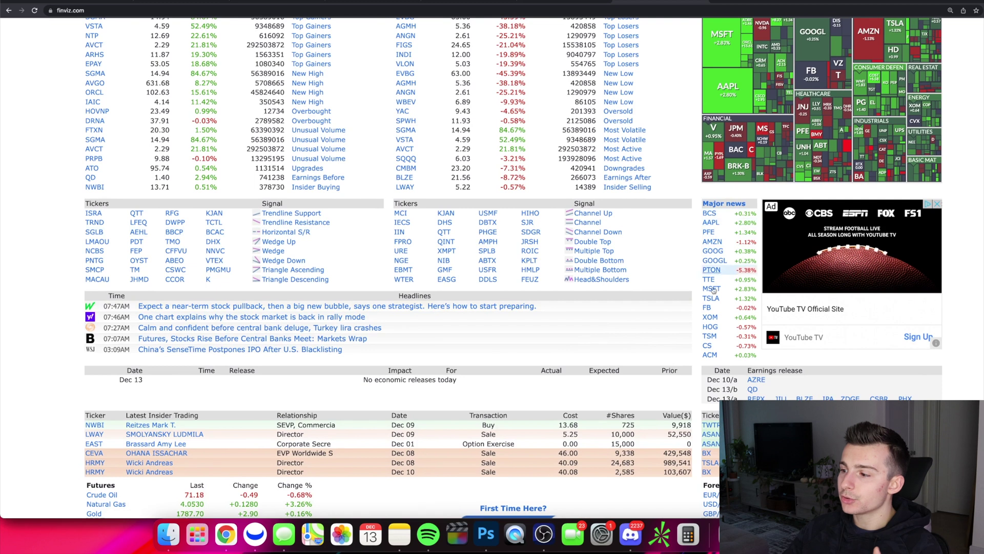
pyautogui.moveTo(713, 216)
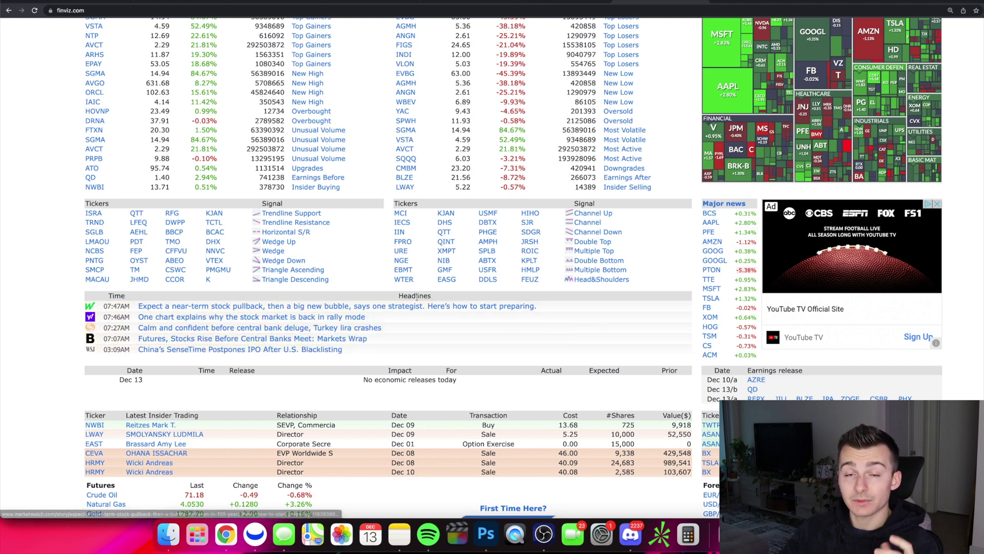
pyautogui.scroll(-3, 417, 296)
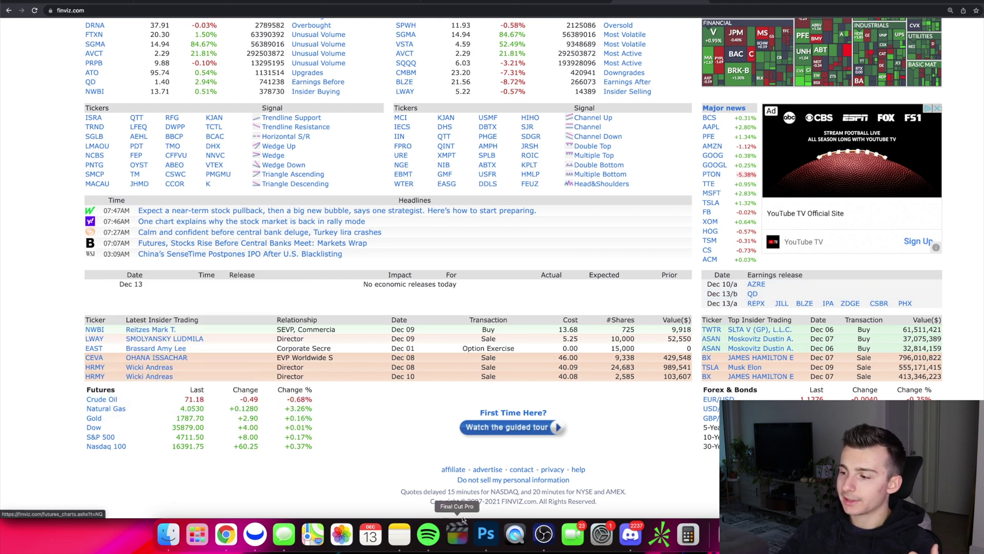
pyautogui.scroll(10, 713, 418)
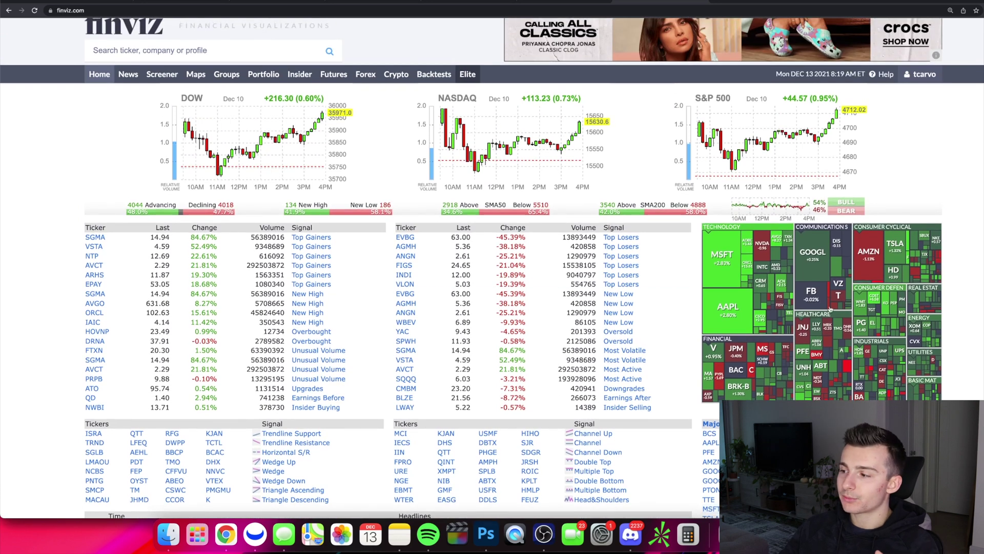
# Open the full S&P 500 sector heat map from the home page and display it by 1 Week Performance
pyautogui.click(816, 326)
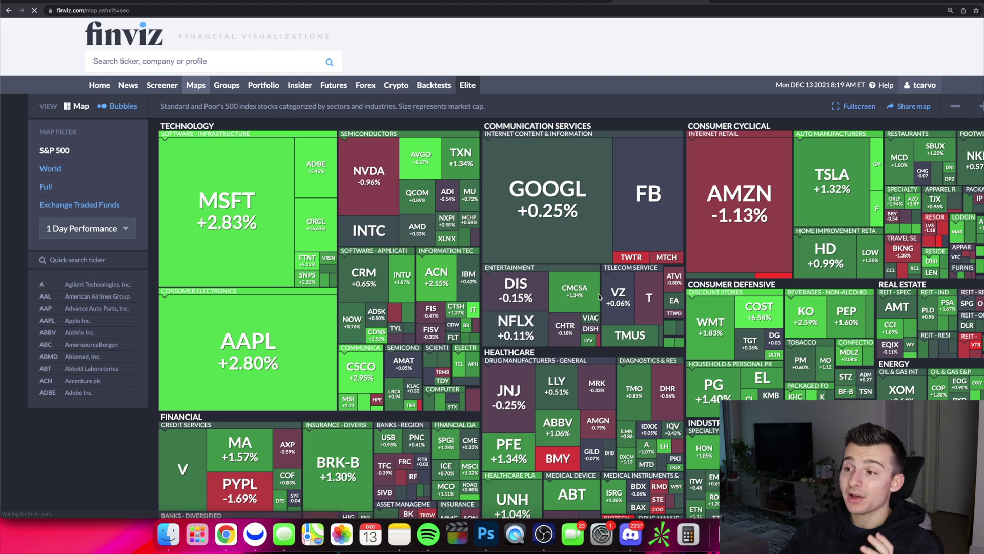
pyautogui.scroll(-2, 140, 454)
pyautogui.press('super+minus')
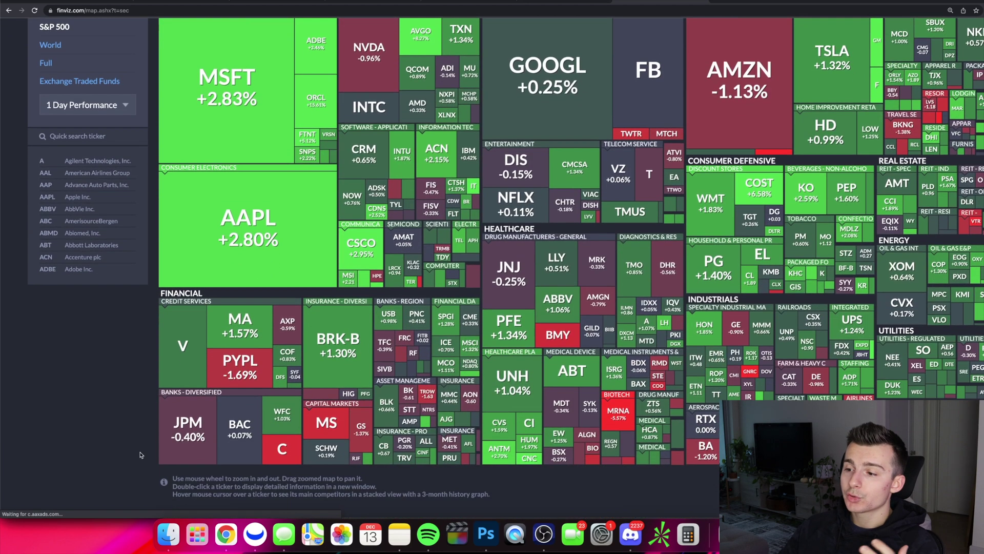
pyautogui.press('super+equal')
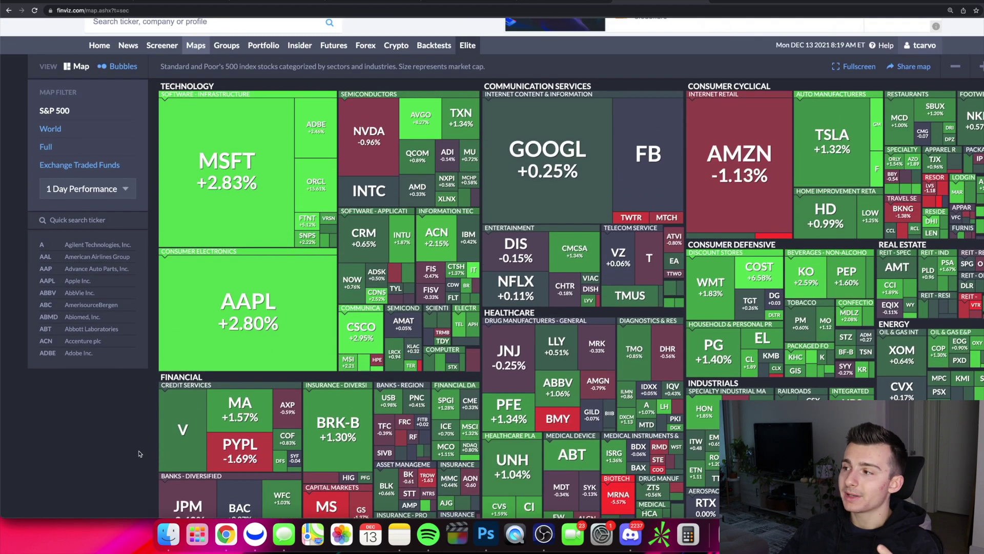
pyautogui.scroll(-1, 140, 455)
pyautogui.click(98, 154)
pyautogui.click(93, 183)
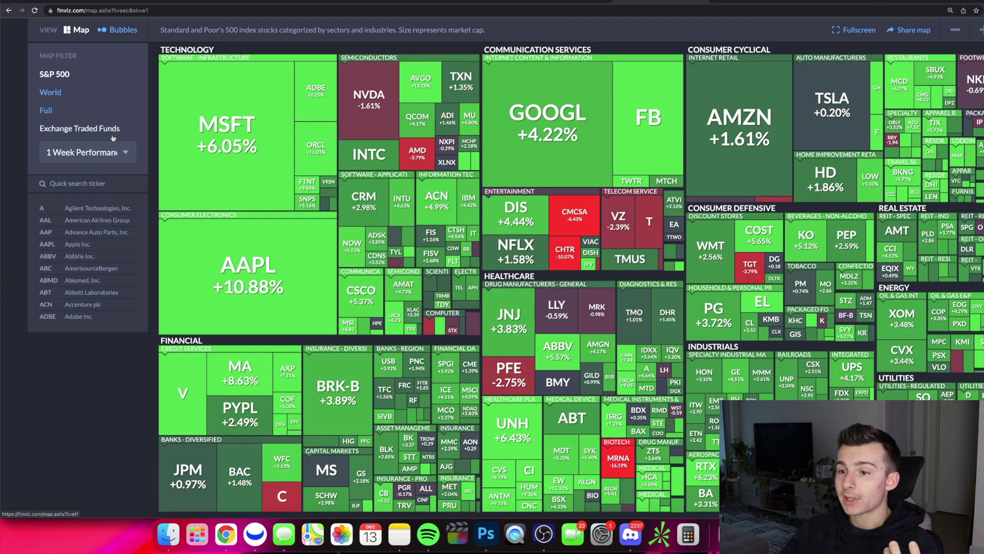
# Switch the S&P 500 map to 1 Year Performance and inspect the details of individual stocks
pyautogui.click(97, 153)
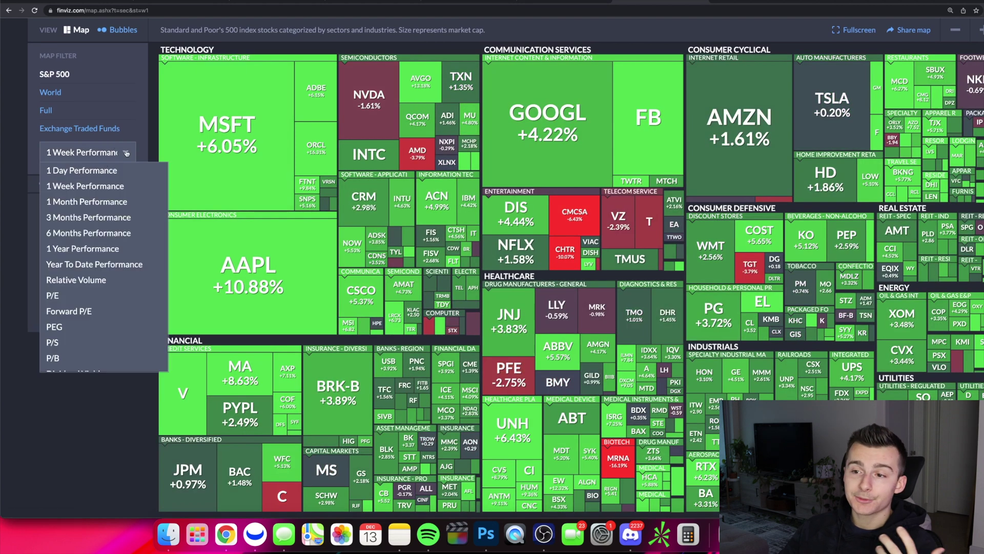
pyautogui.click(86, 248)
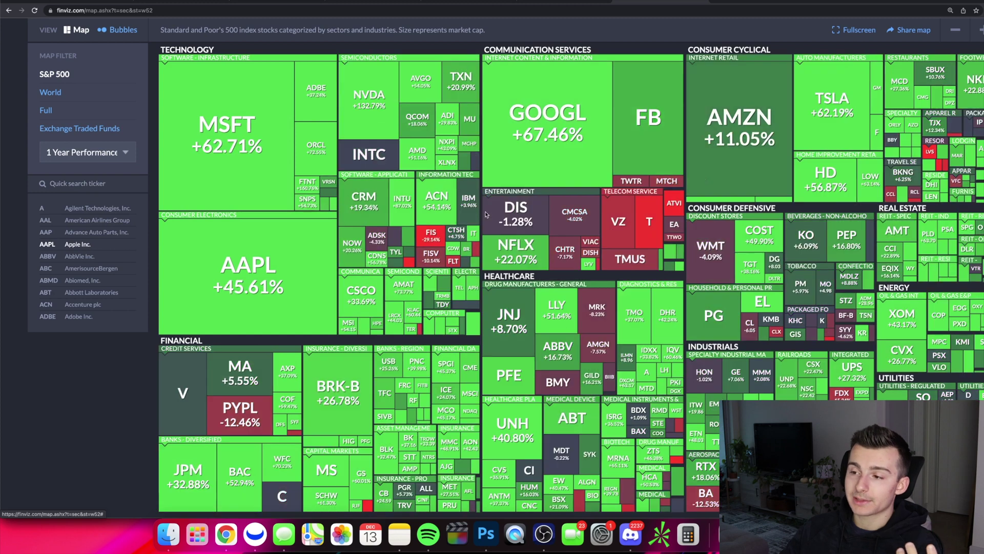
pyautogui.moveTo(707, 172)
pyautogui.moveTo(327, 201)
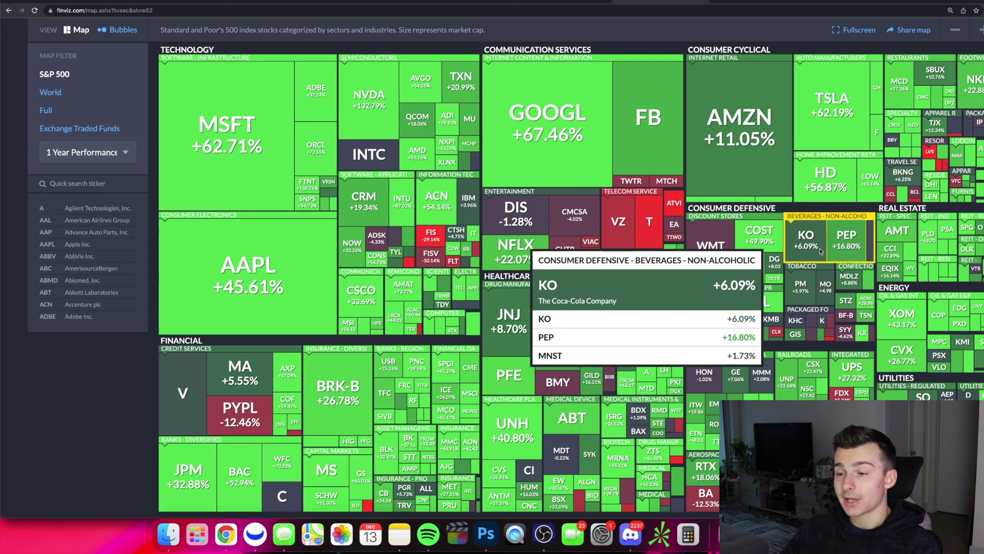
pyautogui.scroll(3, 78, 415)
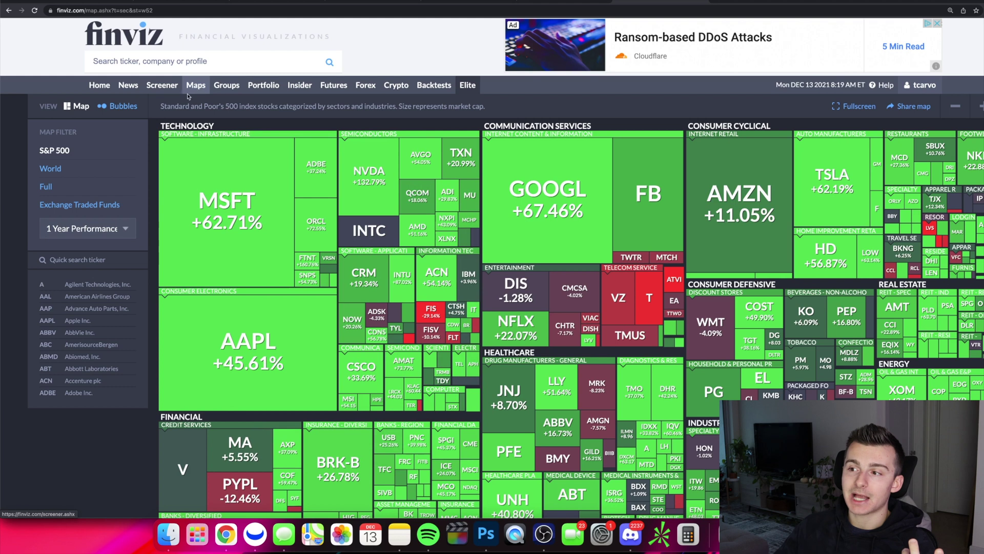
# Return to the home page, looking at the Maps page once more along the way
pyautogui.click(100, 85)
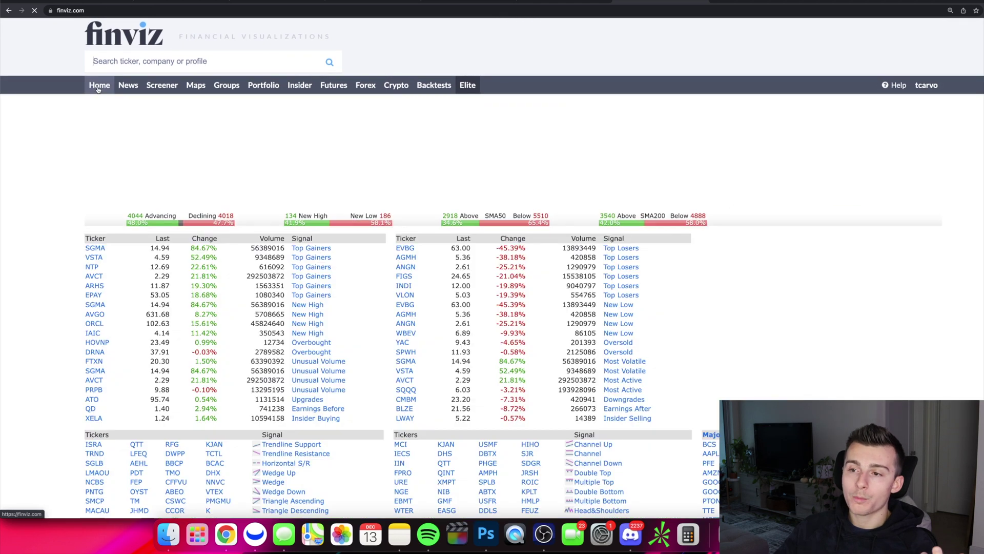
pyautogui.click(204, 91)
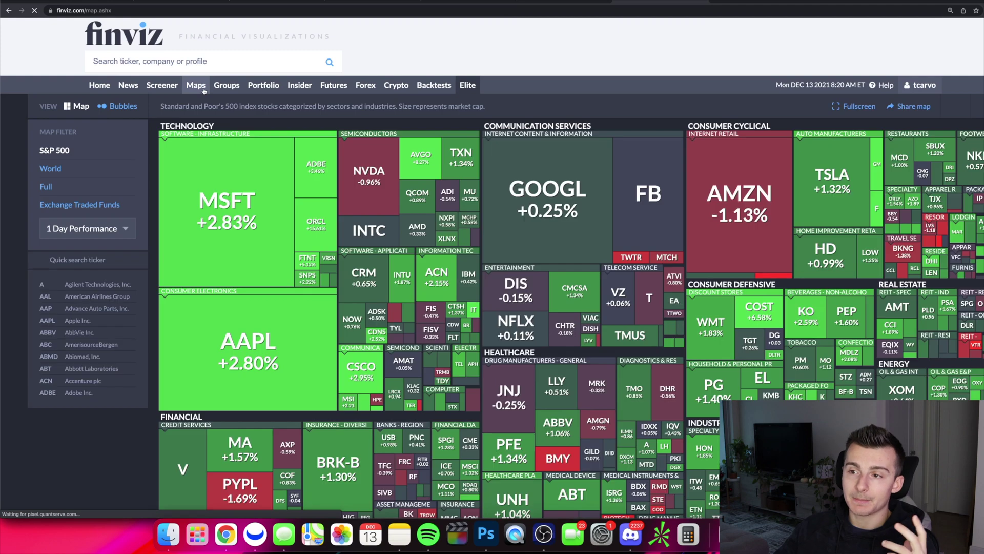
pyautogui.click(100, 85)
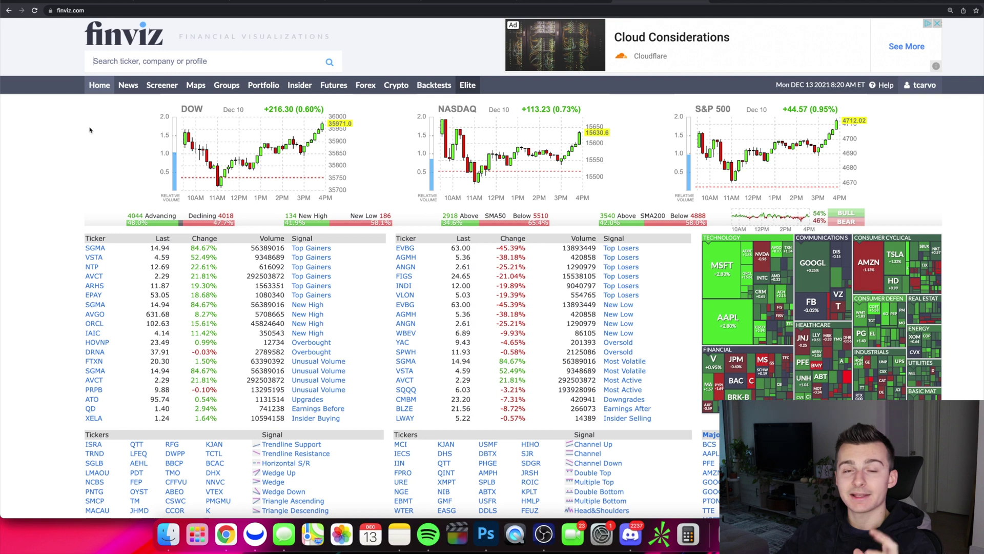
# Browse the headline previews on the News page and view the article "One chart explains why the stock market is back in rally mode"
pyautogui.click(128, 85)
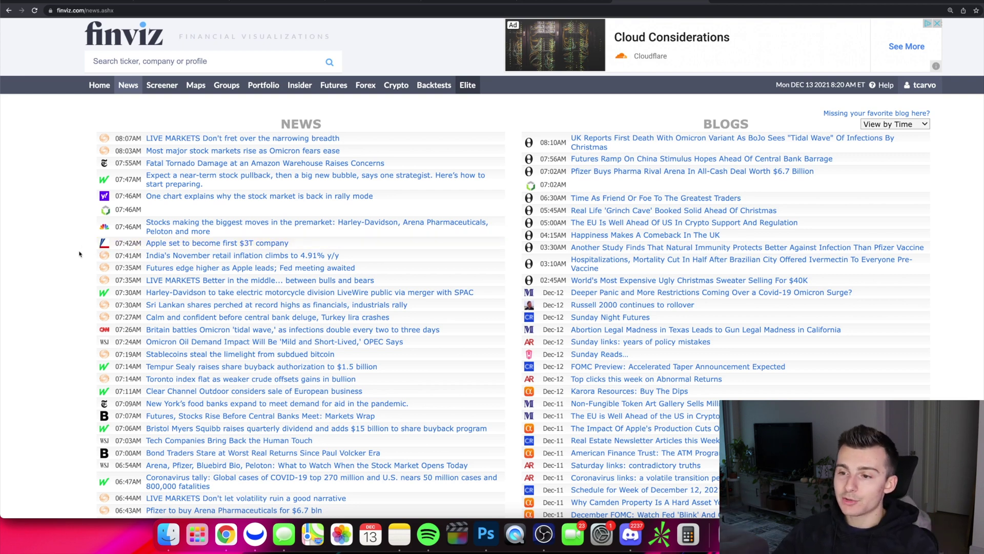
pyautogui.moveTo(188, 231)
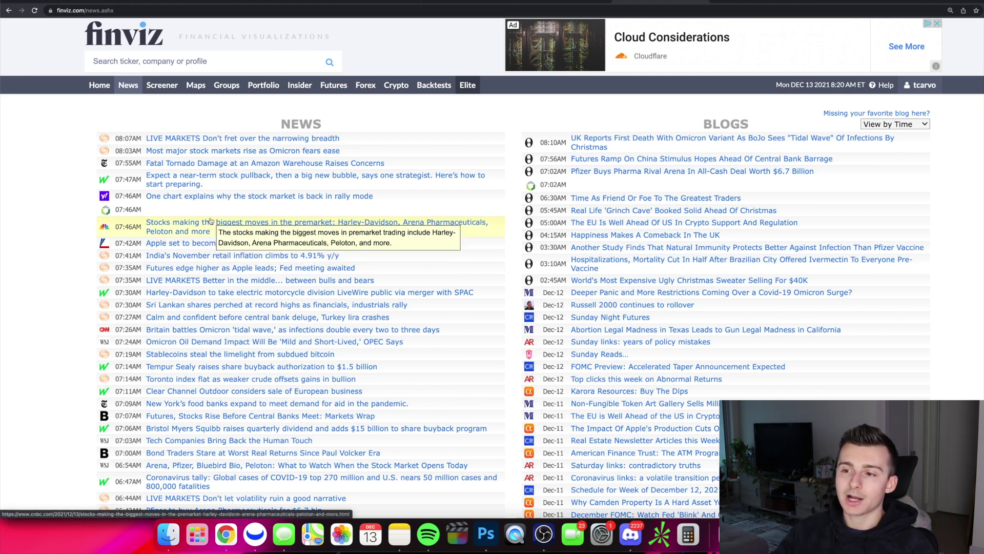
pyautogui.moveTo(204, 145)
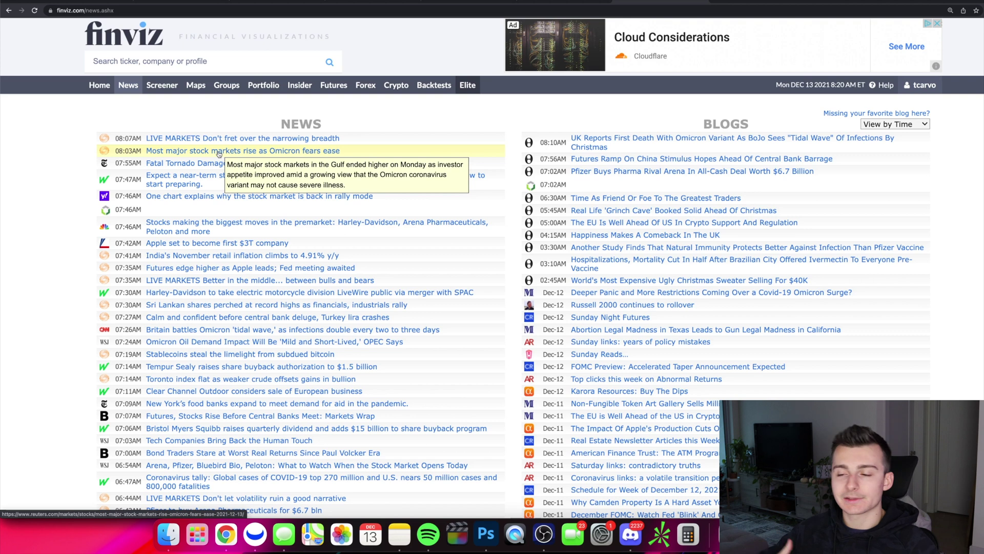
pyautogui.moveTo(421, 291)
pyautogui.scroll(-2, 421, 290)
pyautogui.scroll(2, 422, 291)
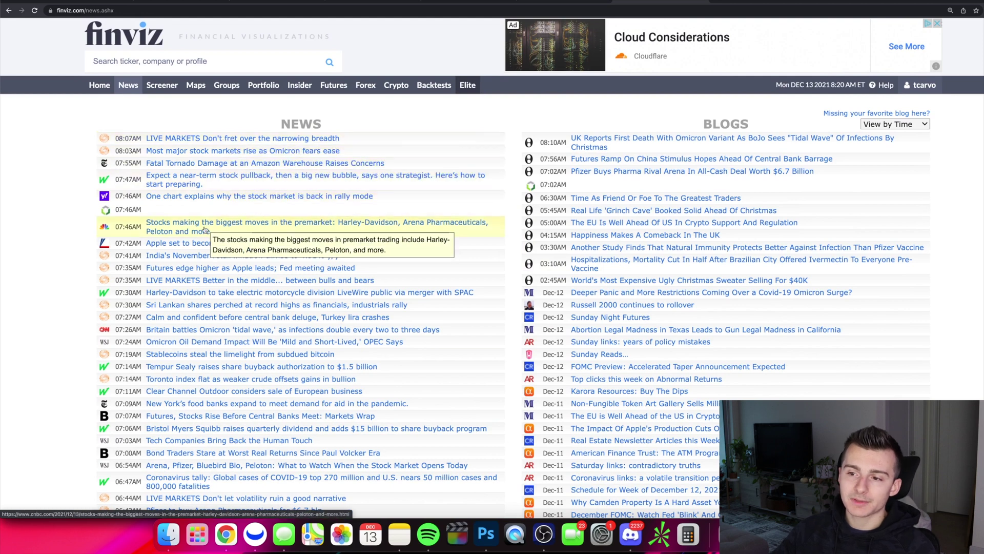
pyautogui.click(202, 201)
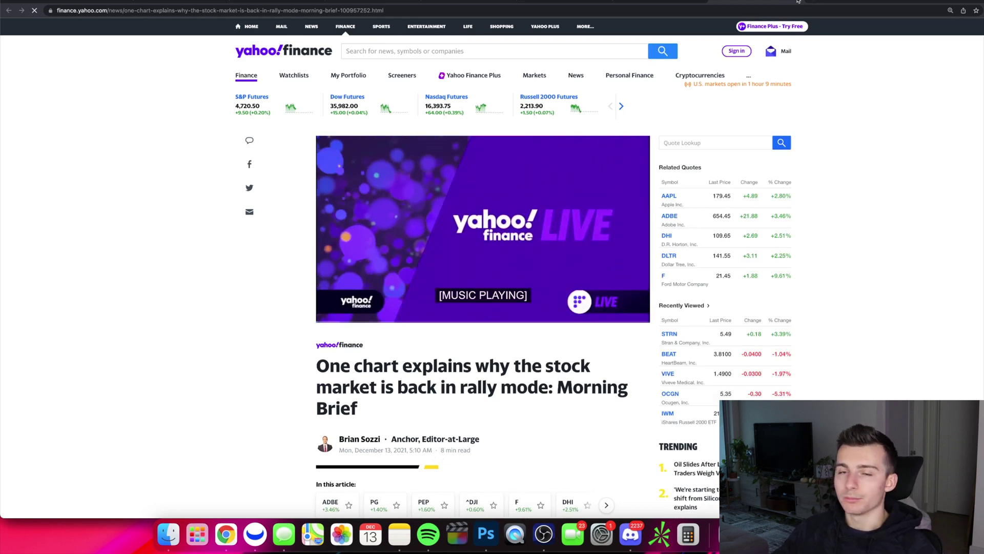
pyautogui.press('super+w')
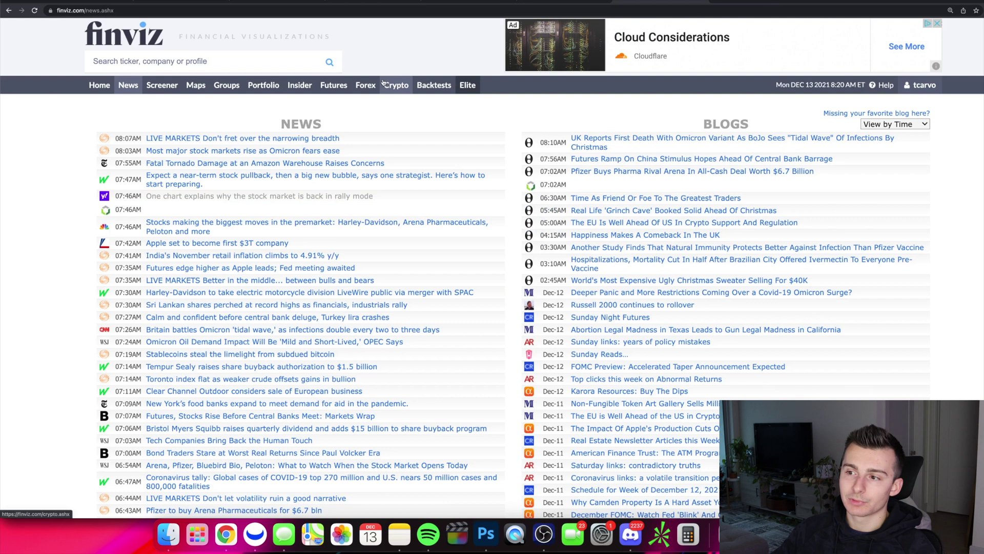
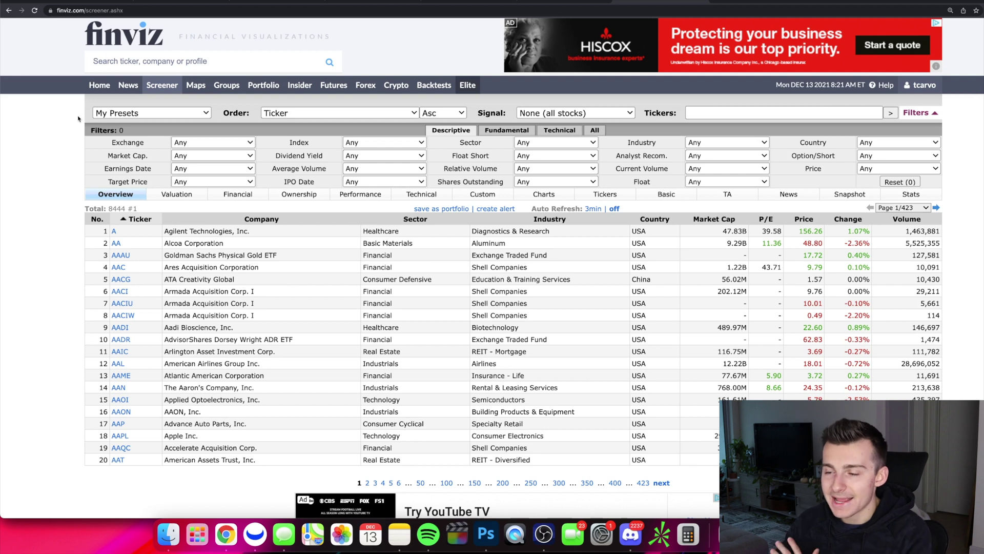
# Review the saved presets and the Exchange filter choices in the stock screener
pyautogui.click(124, 114)
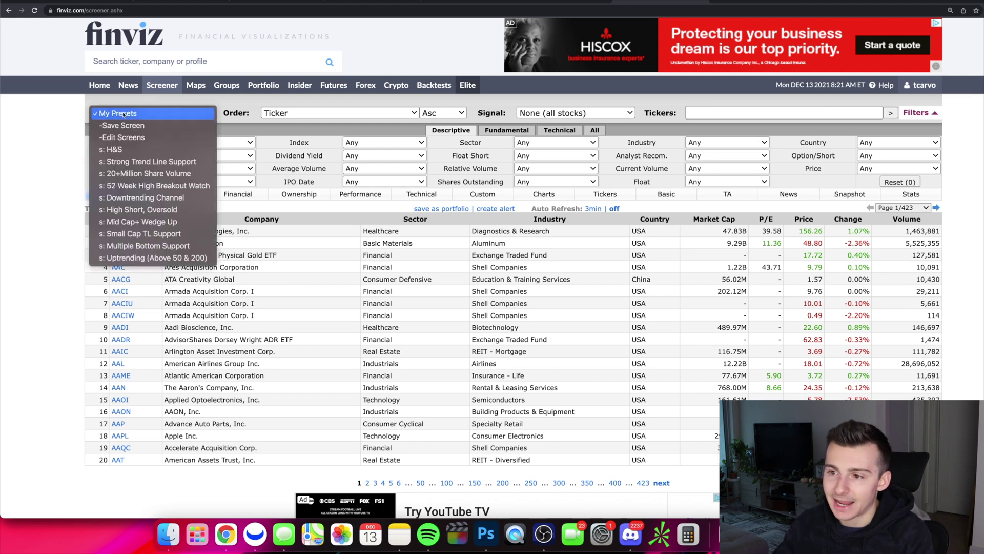
pyautogui.click(22, 148)
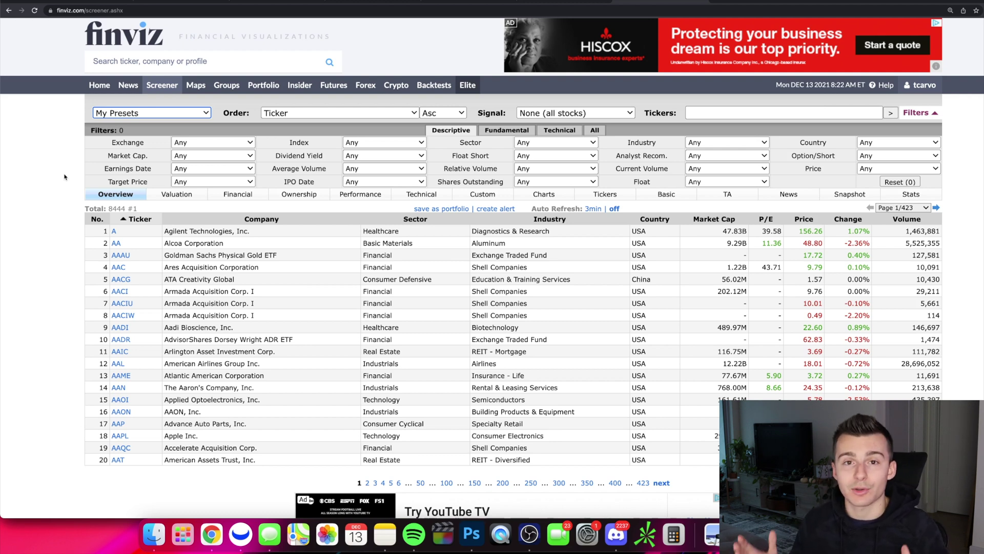
pyautogui.click(194, 145)
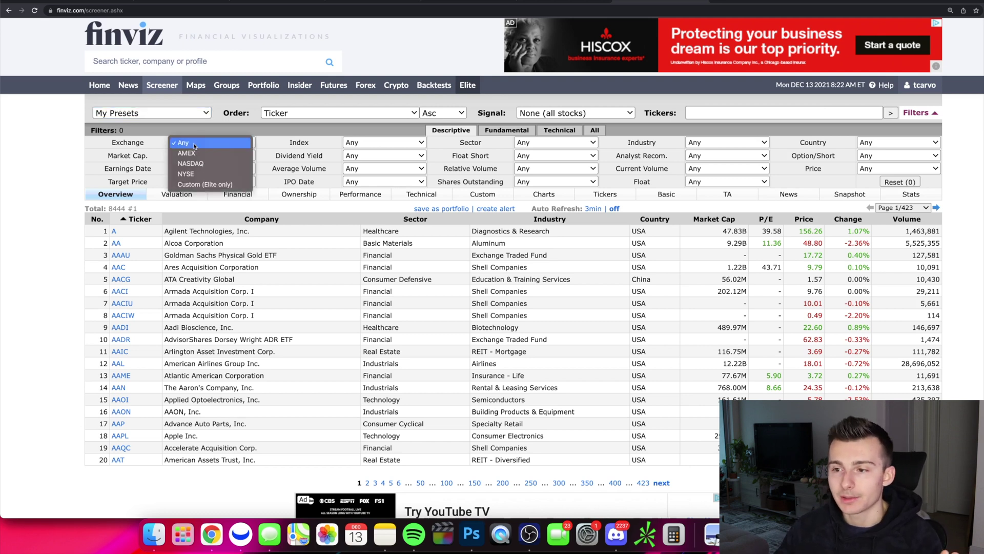
pyautogui.click(194, 145)
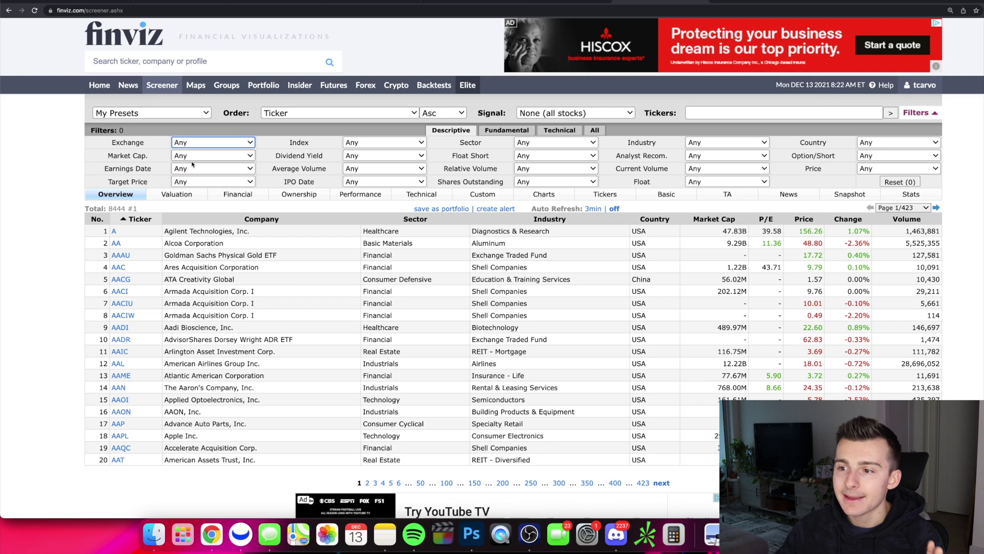
# Filter the screener by market cap to +Mid (over $2bln)
pyautogui.click(192, 159)
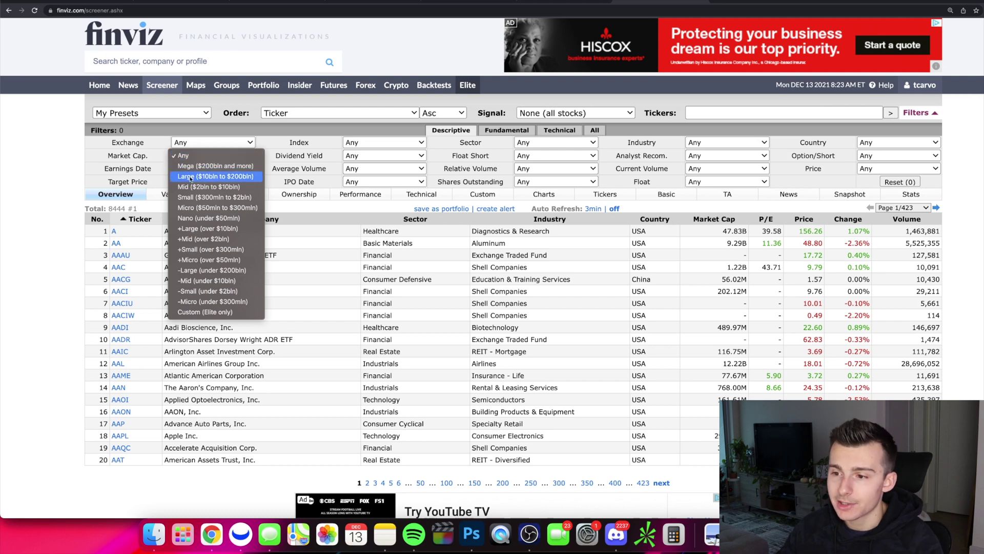
pyautogui.click(196, 240)
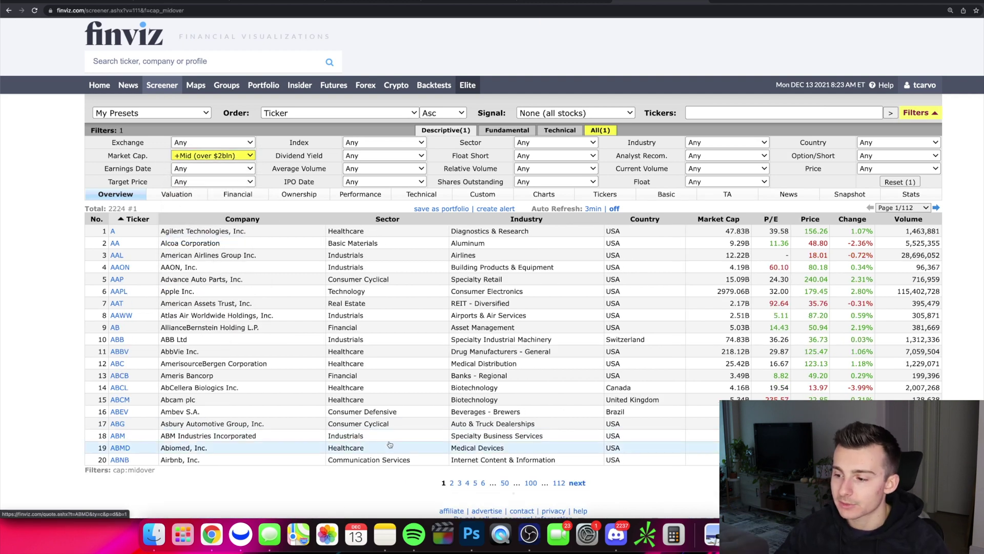
# Filter the mid-cap-and-larger stocks in the screener by the Technology sector
pyautogui.scroll(-2, 459, 442)
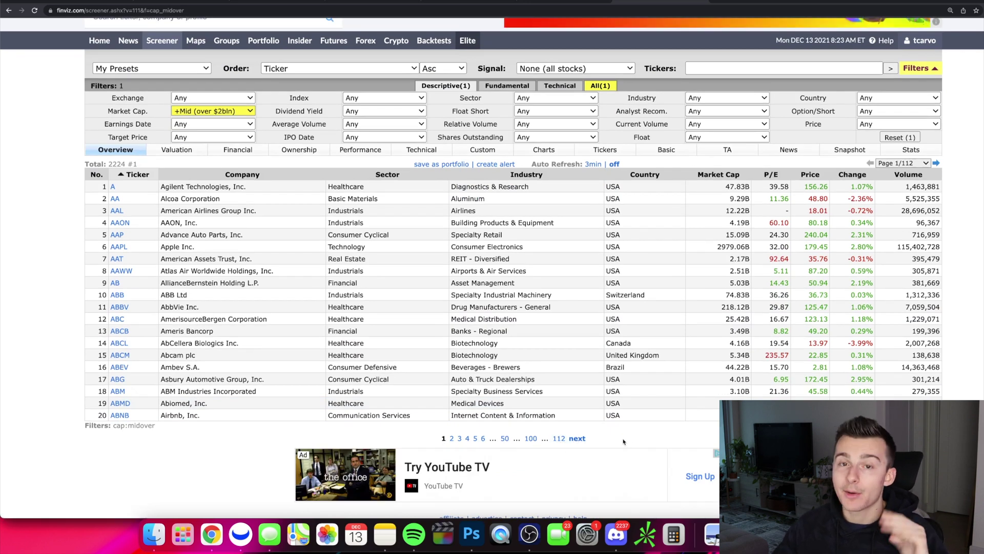
pyautogui.scroll(1, 615, 441)
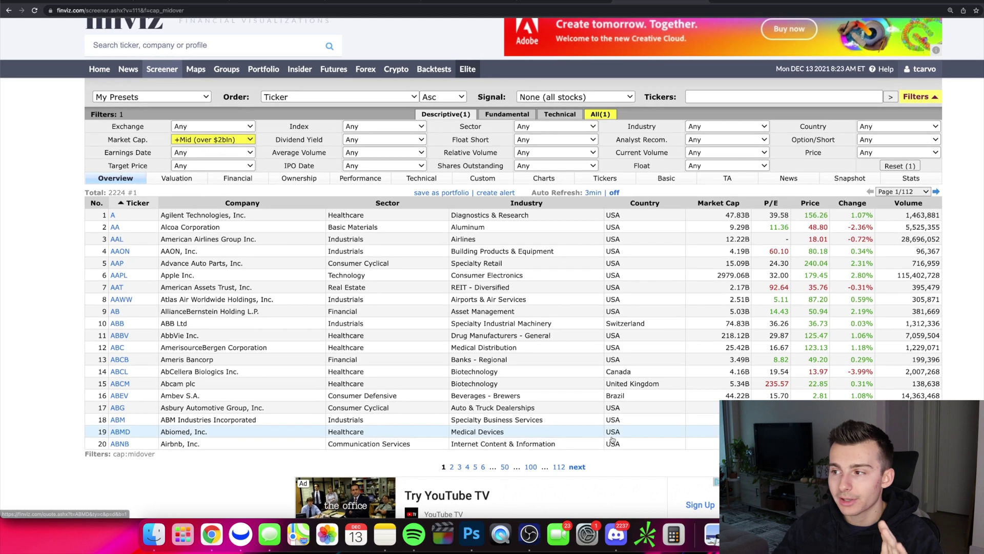
pyautogui.scroll(-1, 590, 369)
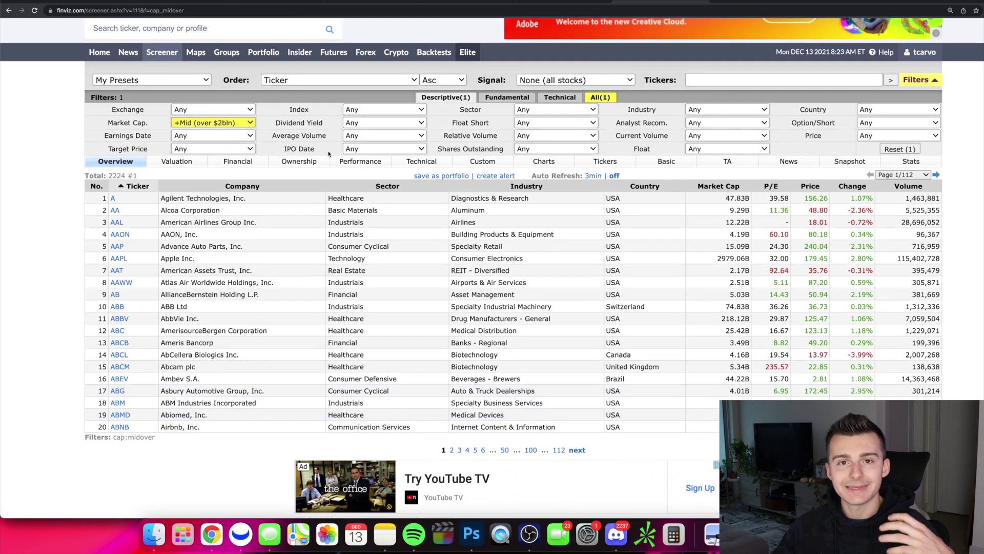
pyautogui.click(561, 114)
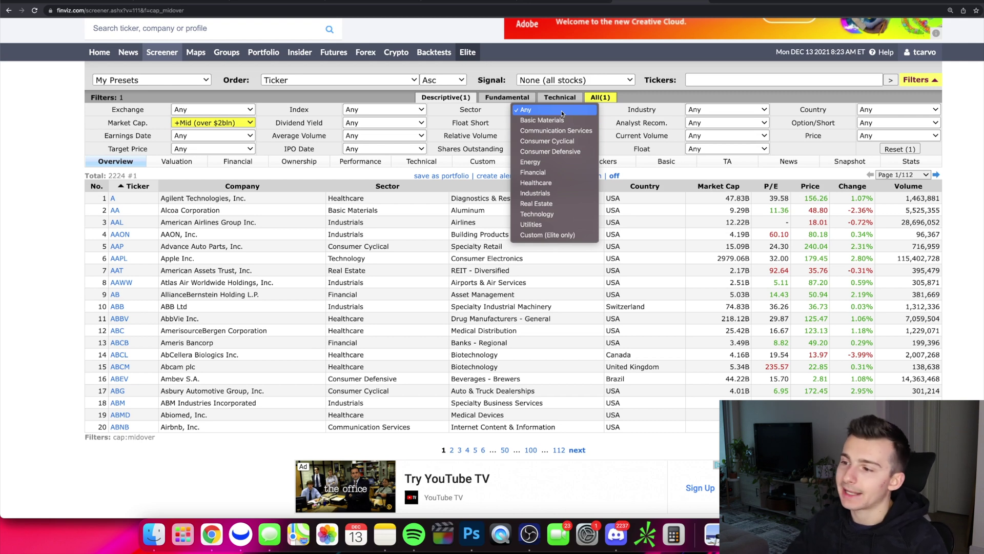
pyautogui.click(542, 215)
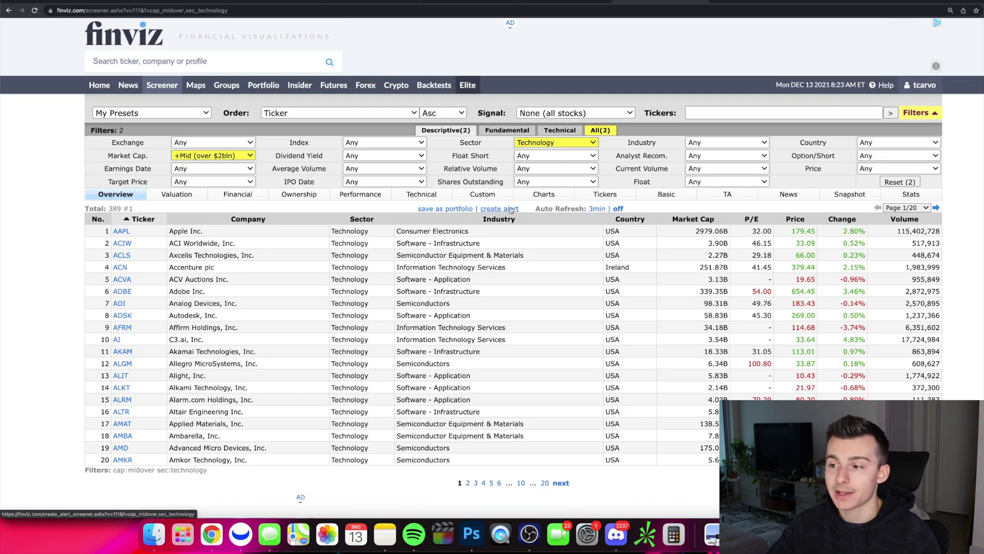
# Narrow the technology stocks to those with a relative volume of Over 1
pyautogui.scroll(-3, 527, 307)
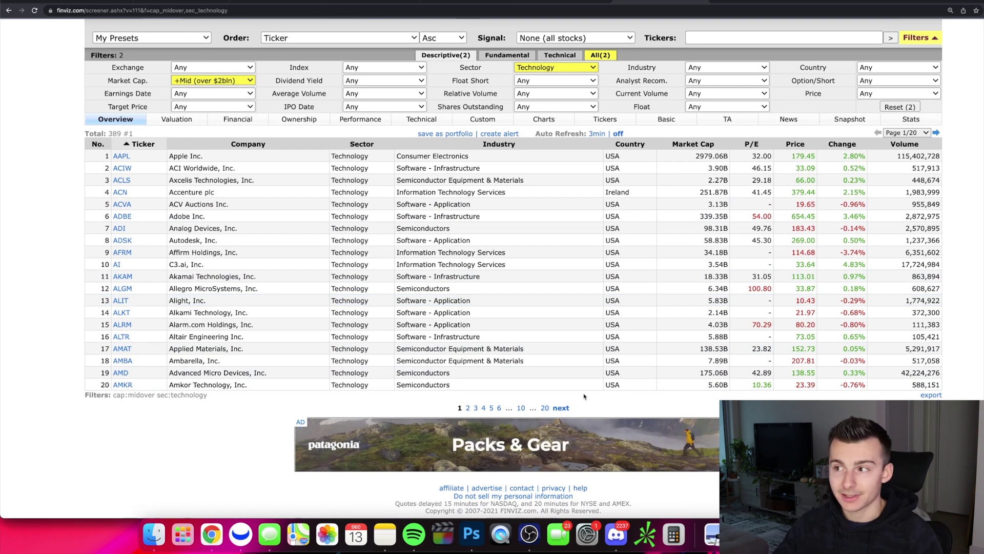
pyautogui.scroll(3, 545, 132)
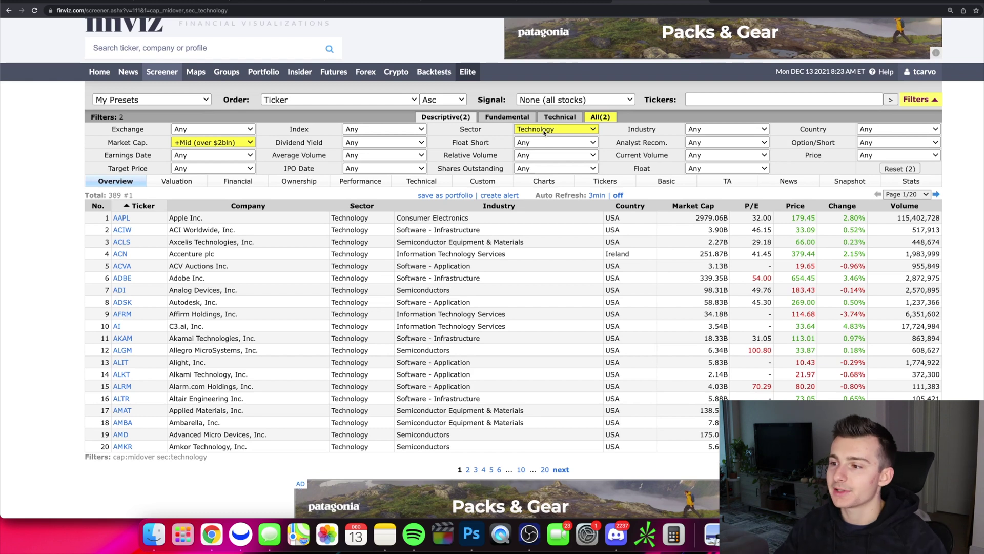
pyautogui.click(533, 156)
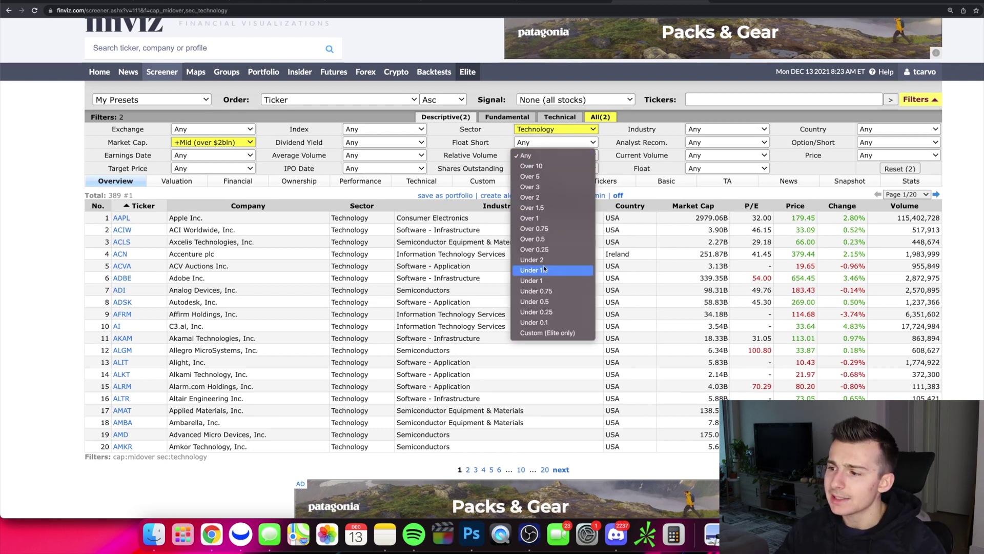
pyautogui.click(539, 220)
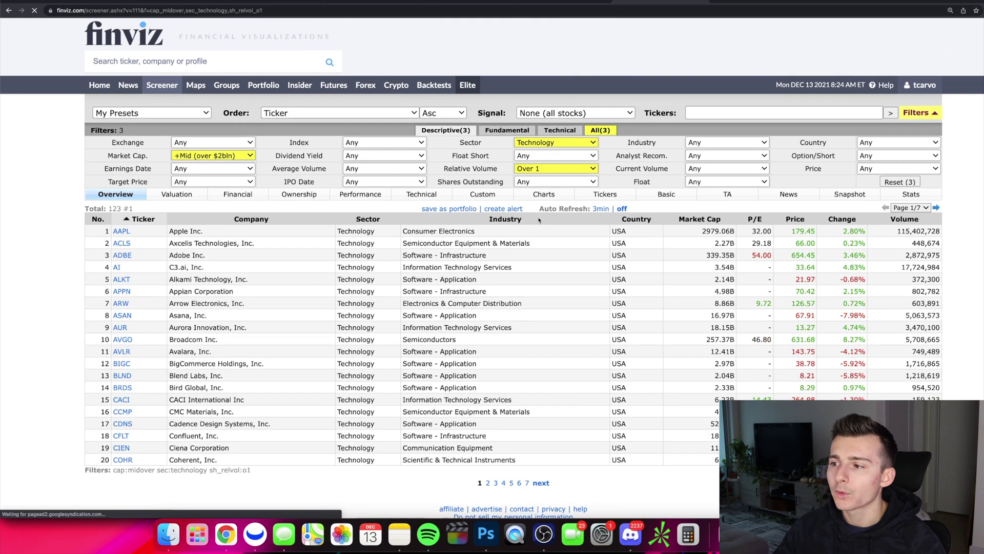
# Restrict the screener's industry to Semiconductors
pyautogui.scroll(-1, 564, 269)
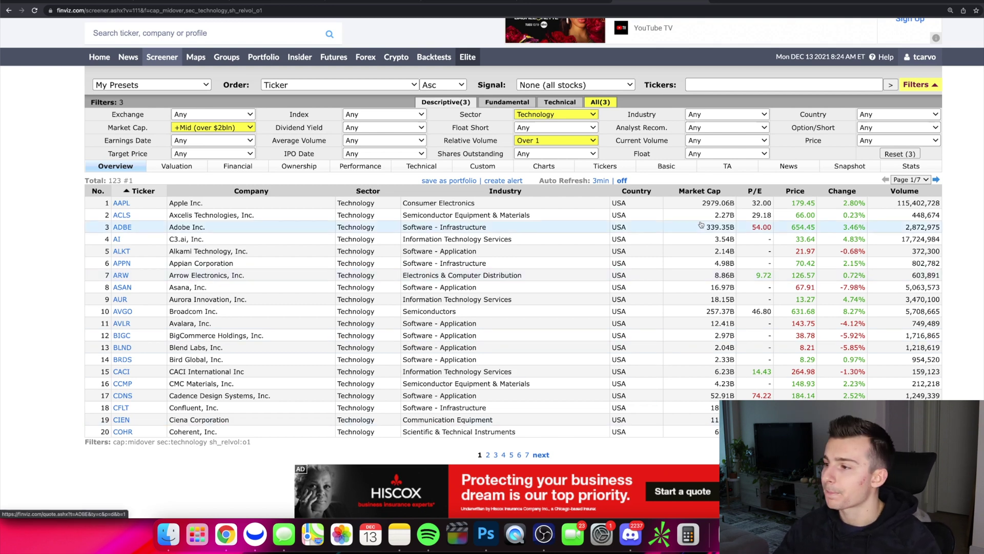
pyautogui.click(725, 114)
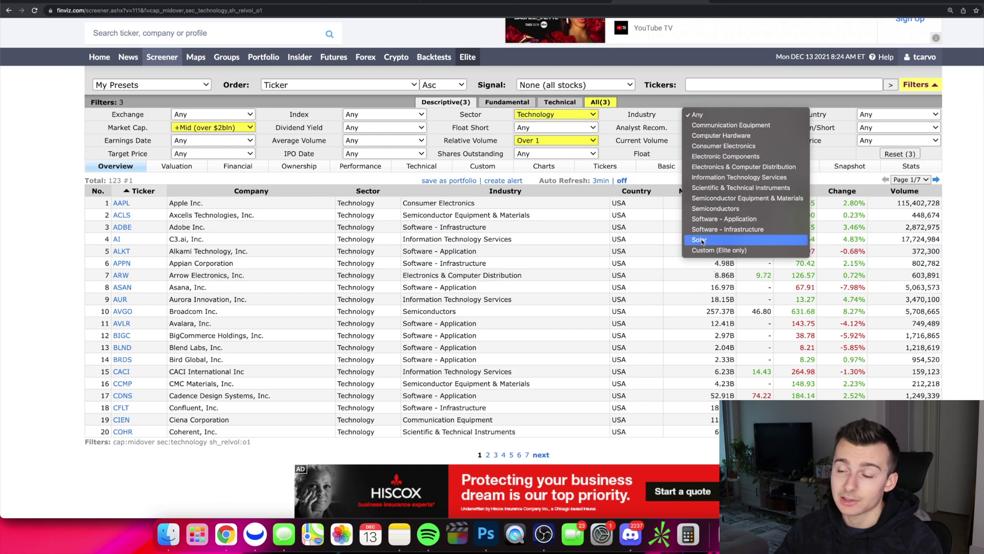
pyautogui.click(709, 209)
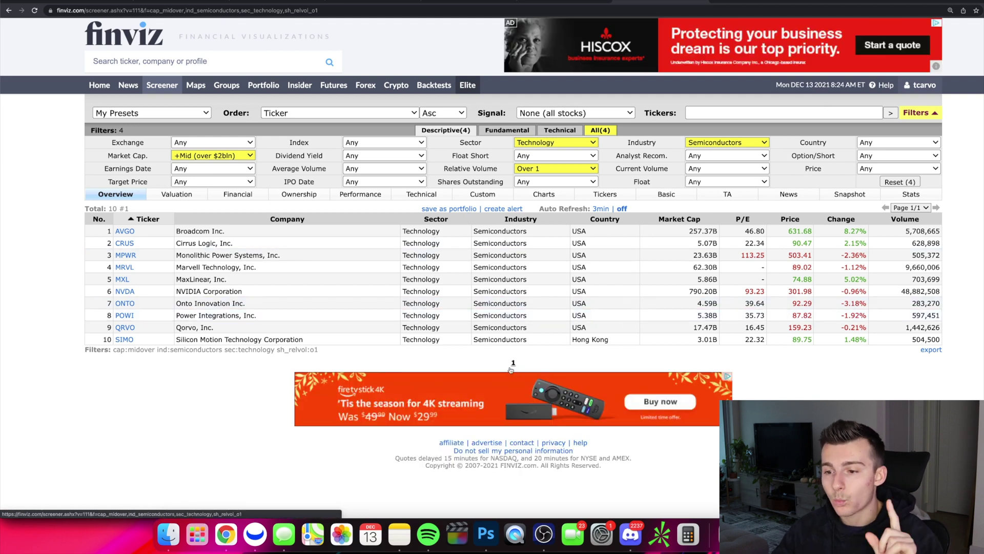
# Review the screener's fundamental filters, including the choices for Insider Ownership
pyautogui.moveTo(127, 244)
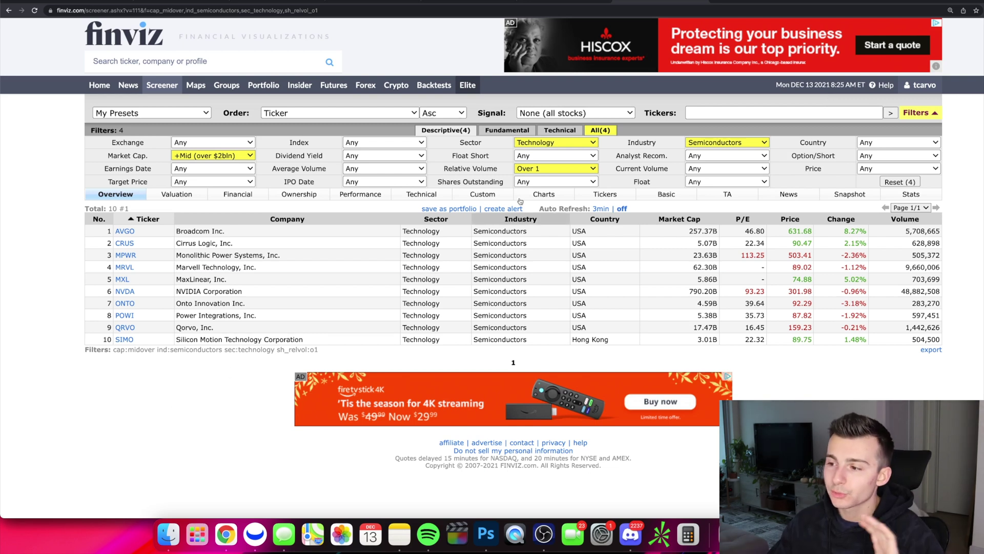
pyautogui.click(495, 133)
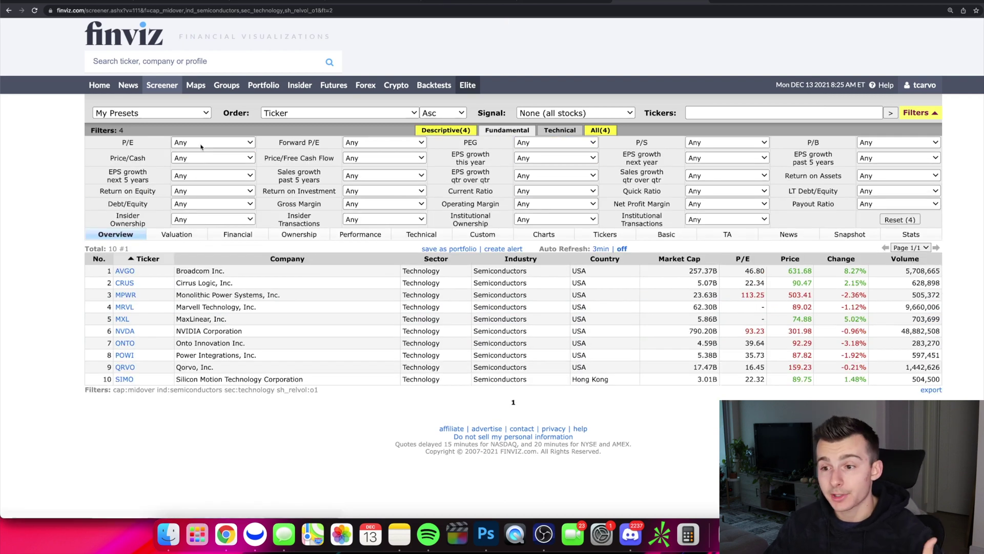
pyautogui.click(208, 220)
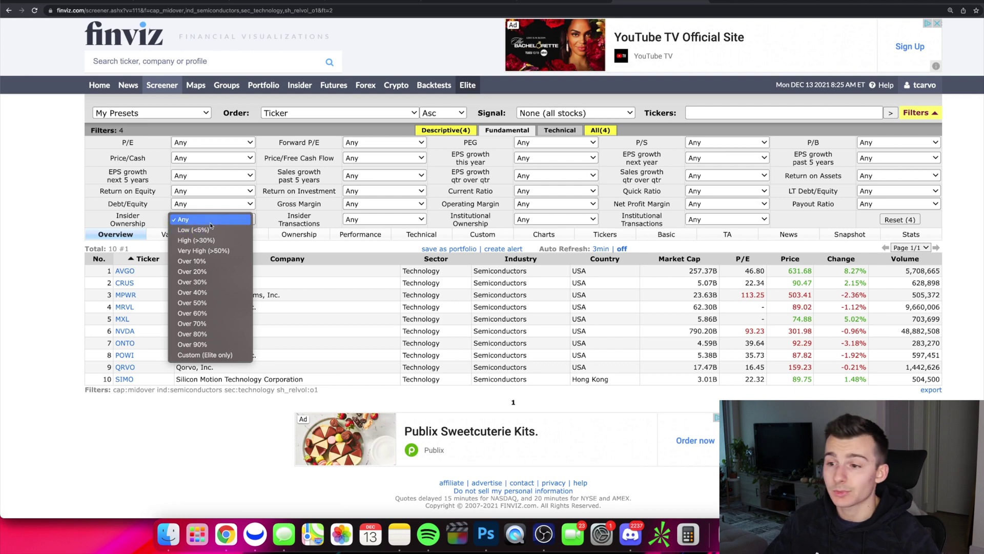
pyautogui.click(210, 220)
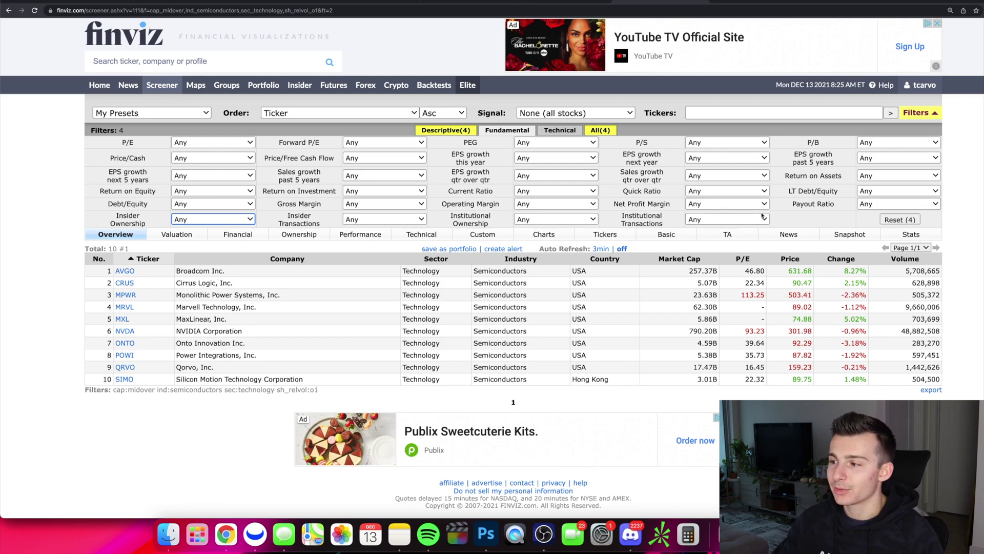
pyautogui.moveTo(656, 182)
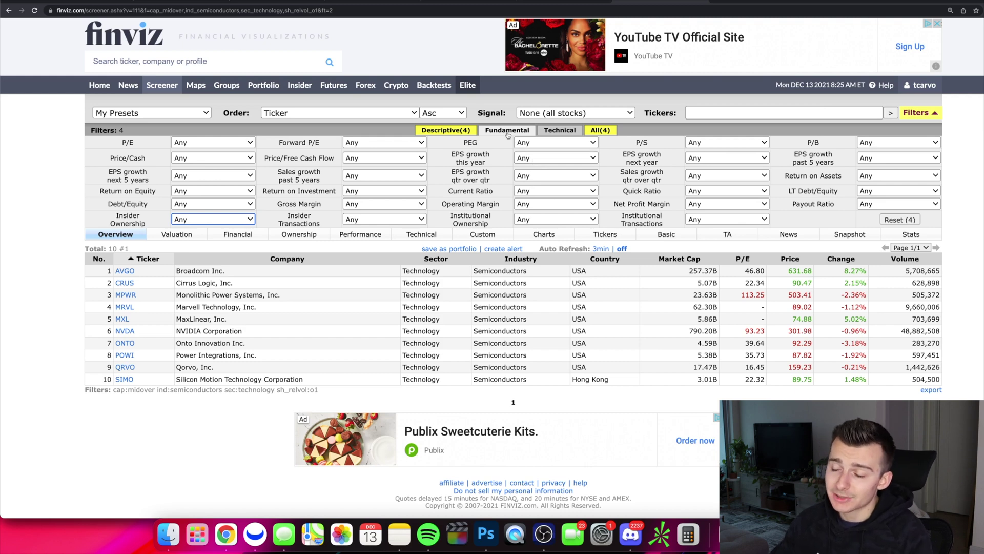
# Add a technical filter that sets the 50-Day Simple Moving Average to Price above SMA50
pyautogui.click(548, 132)
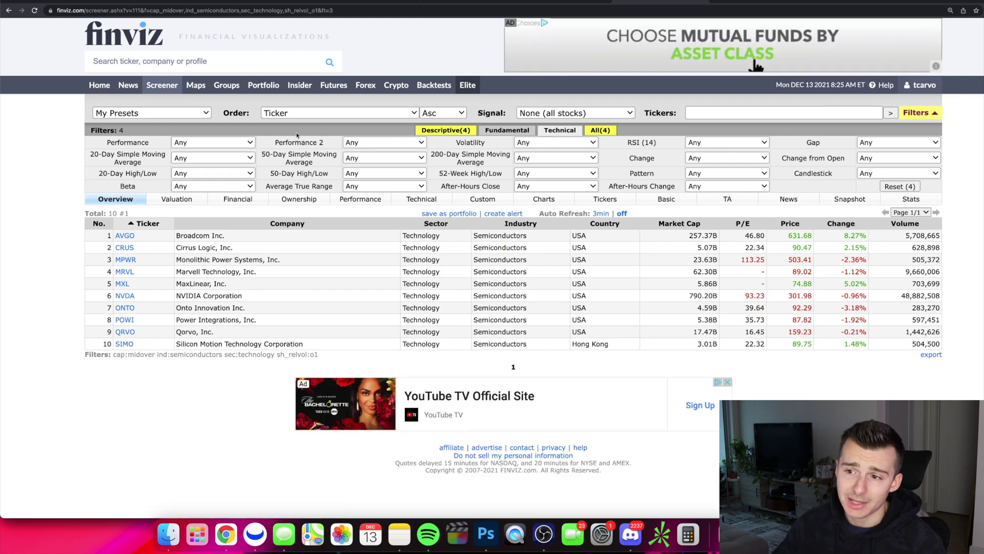
pyautogui.click(351, 158)
pyautogui.click(352, 158)
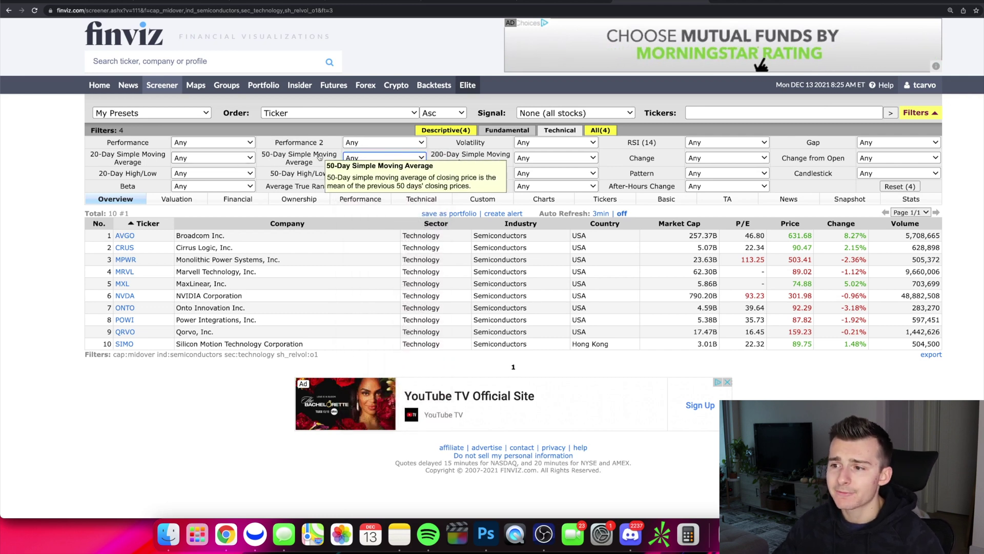
pyautogui.click(357, 158)
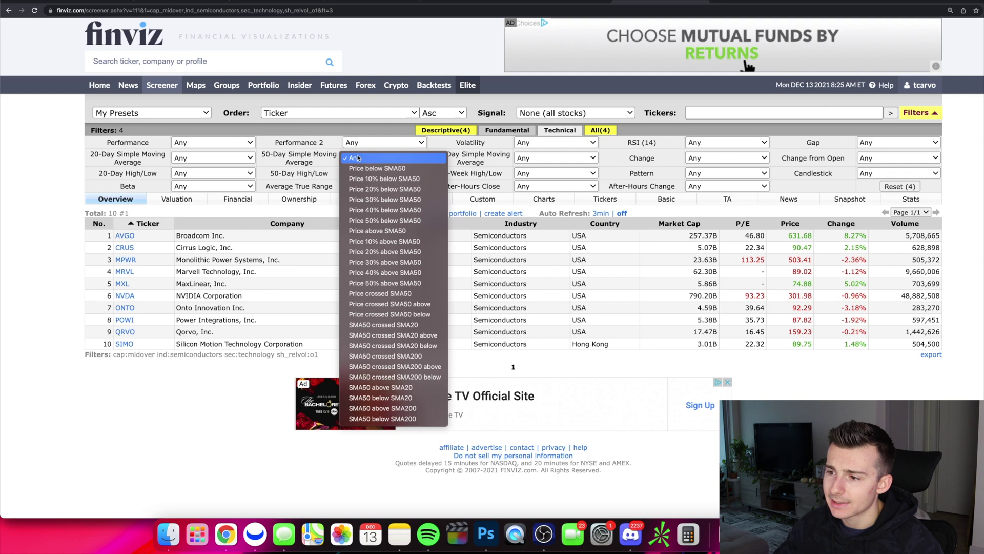
pyautogui.click(394, 231)
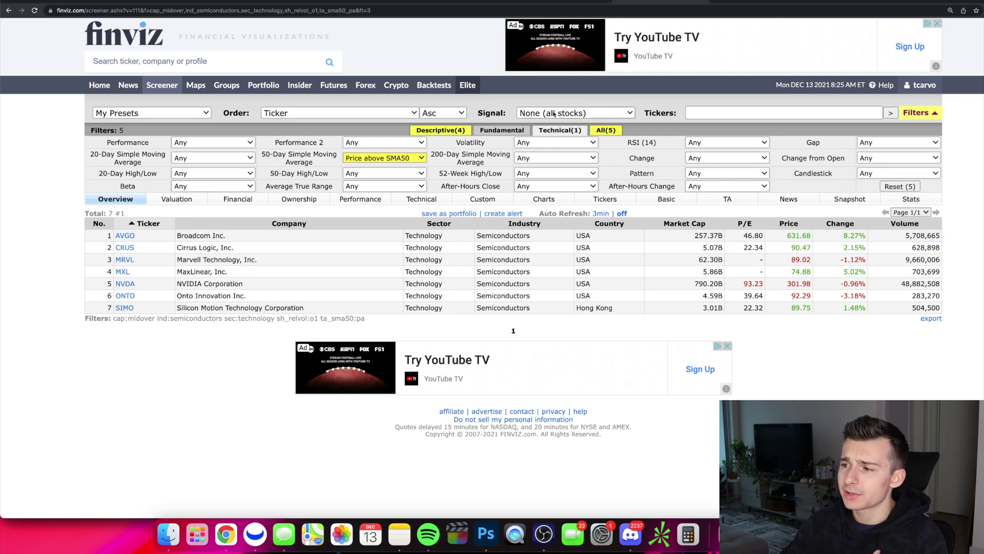
# Try the Horizontal S/R, TL Resistance and TL Support signals, and set the signal back to None (all stocks)
pyautogui.click(583, 115)
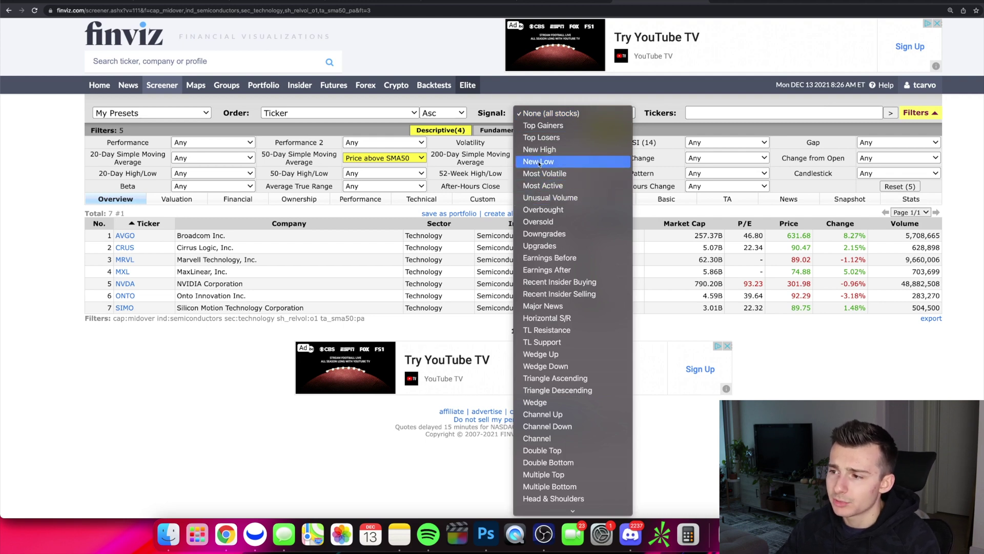
pyautogui.scroll(-1, 544, 179)
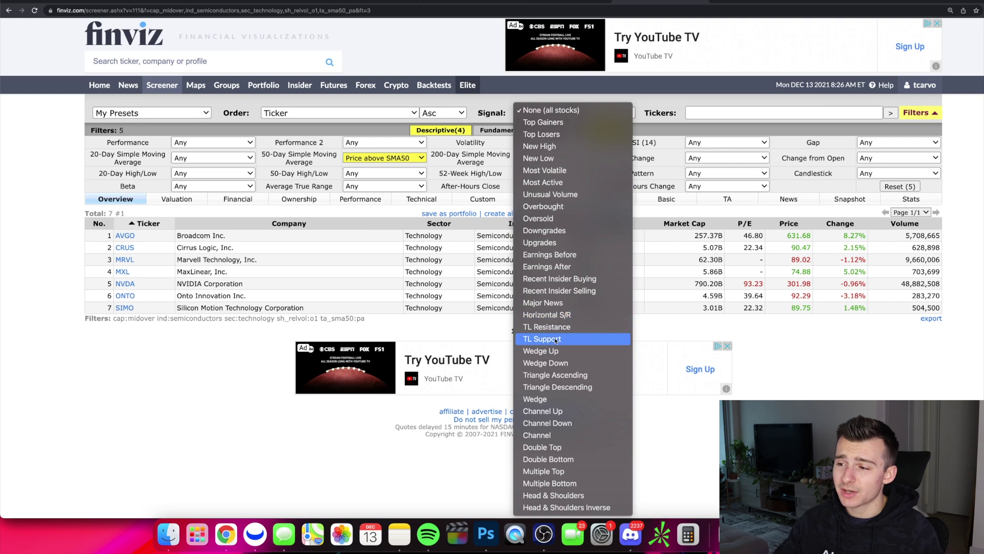
pyautogui.click(560, 317)
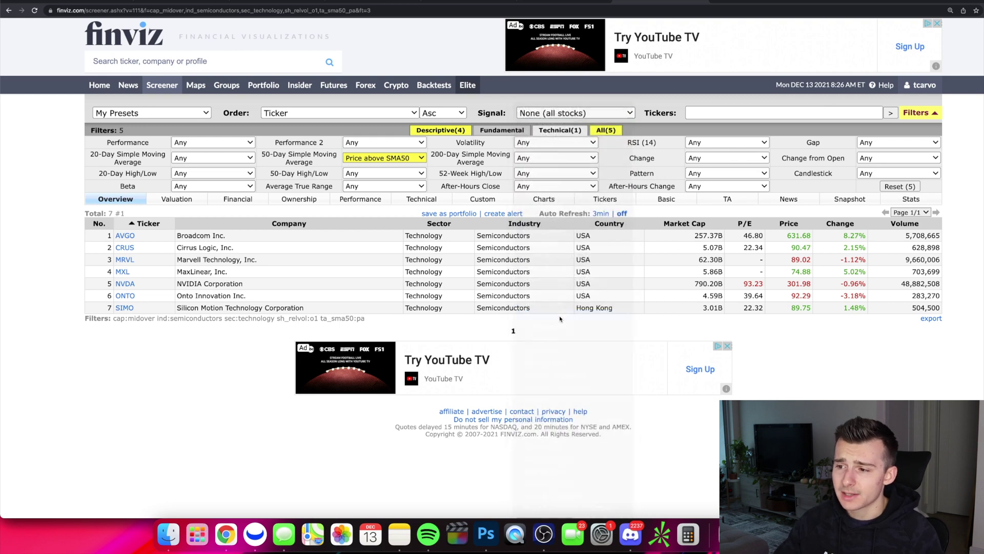
pyautogui.click(563, 118)
pyautogui.click(563, 127)
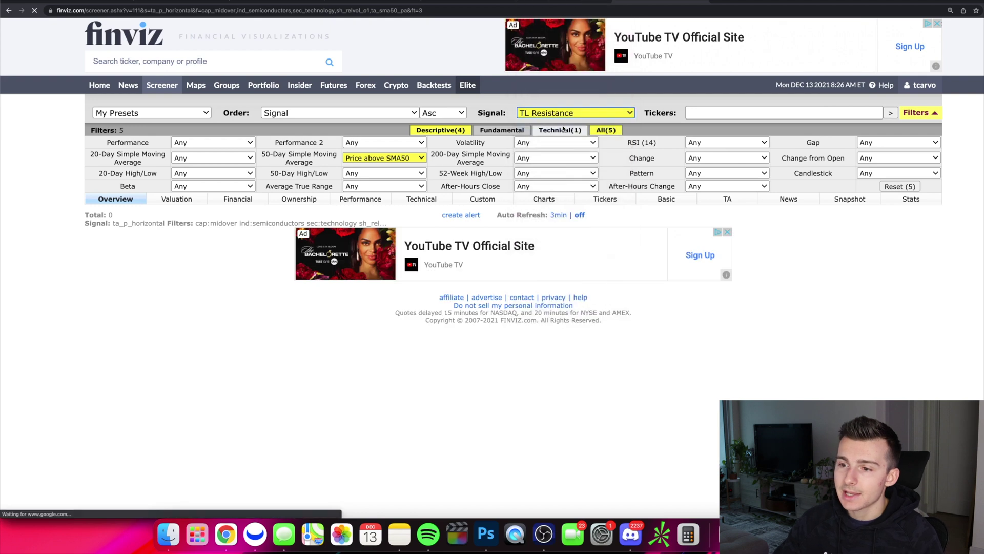
pyautogui.click(564, 117)
pyautogui.click(558, 128)
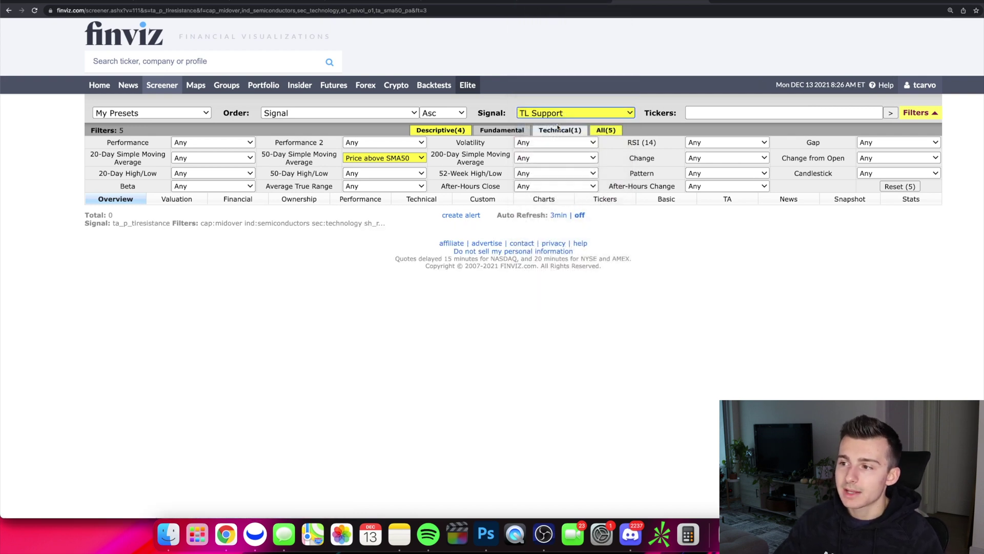
pyautogui.click(564, 114)
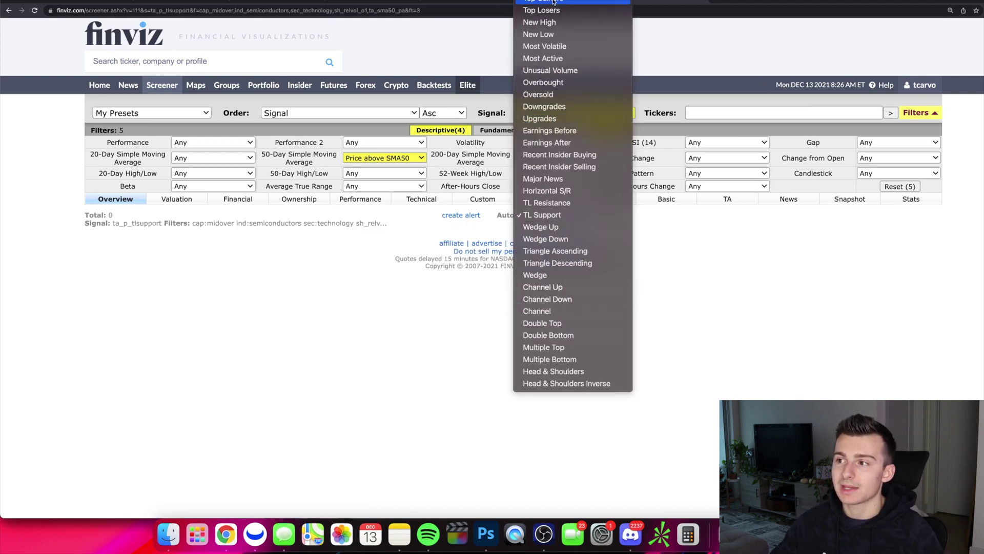
pyautogui.click(553, 2)
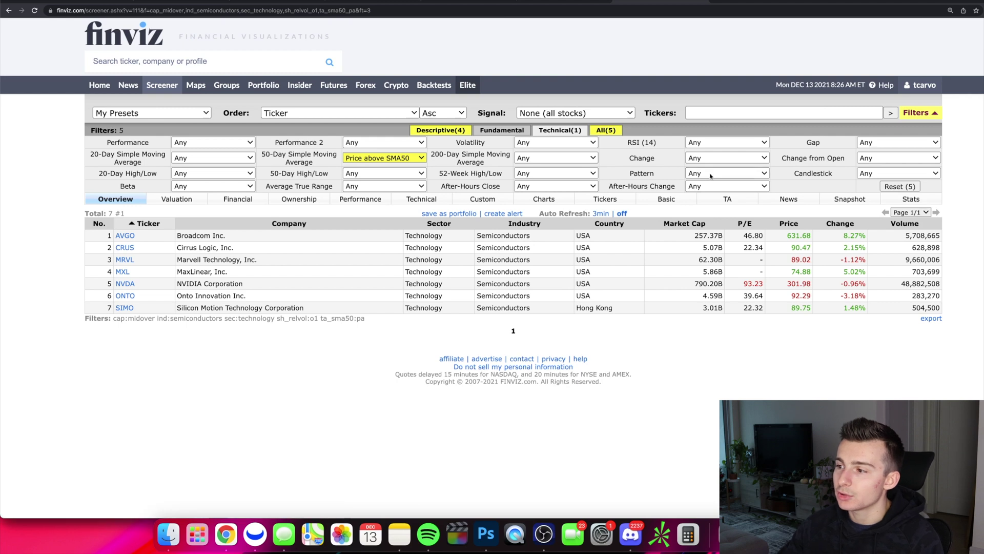
# Review the chart pattern choices of the technical Pattern filter without selecting one
pyautogui.click(727, 173)
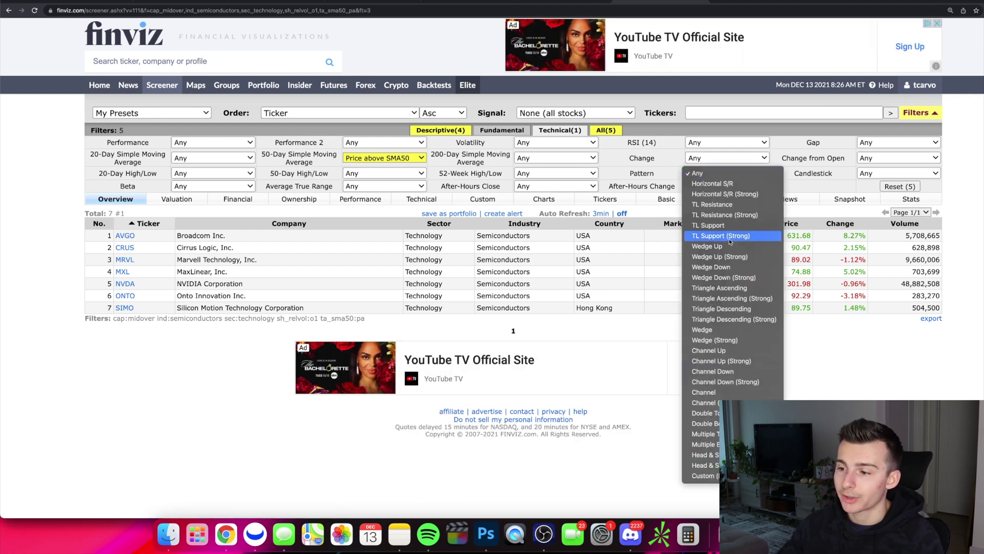
pyautogui.click(651, 473)
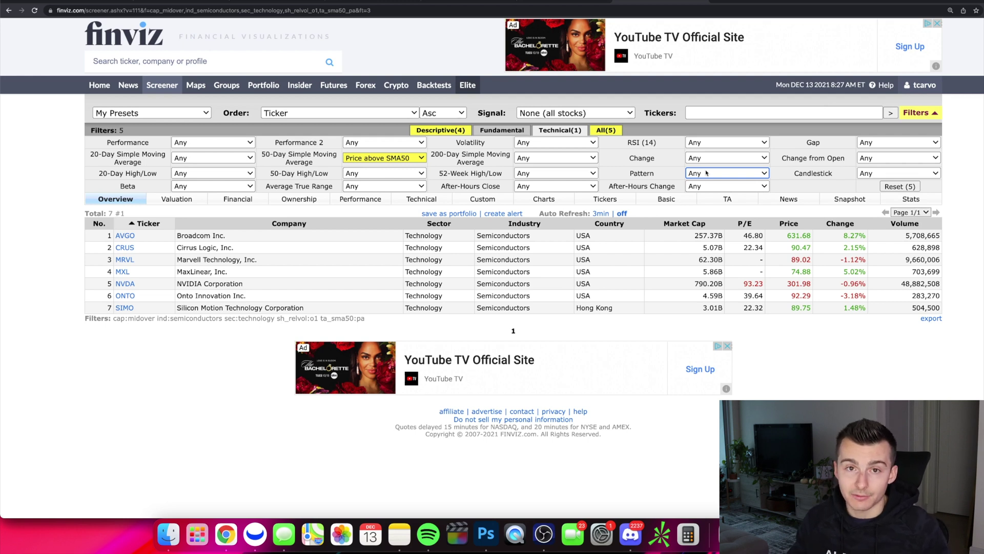
# Preview the charts of the filtered stocks, open the NVDA quote page, and examine its daily chart and fundamentals table
pyautogui.moveTo(128, 237)
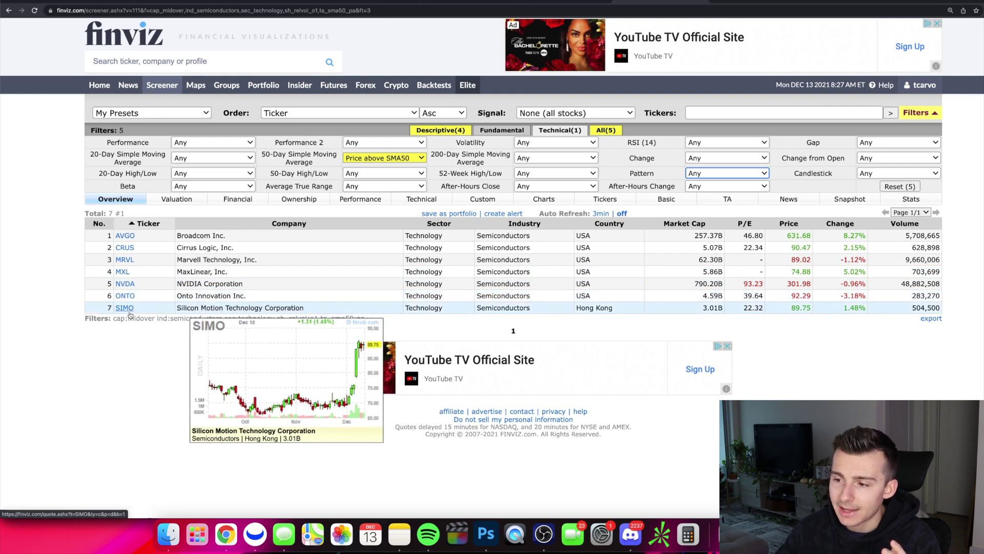
pyautogui.click(123, 285)
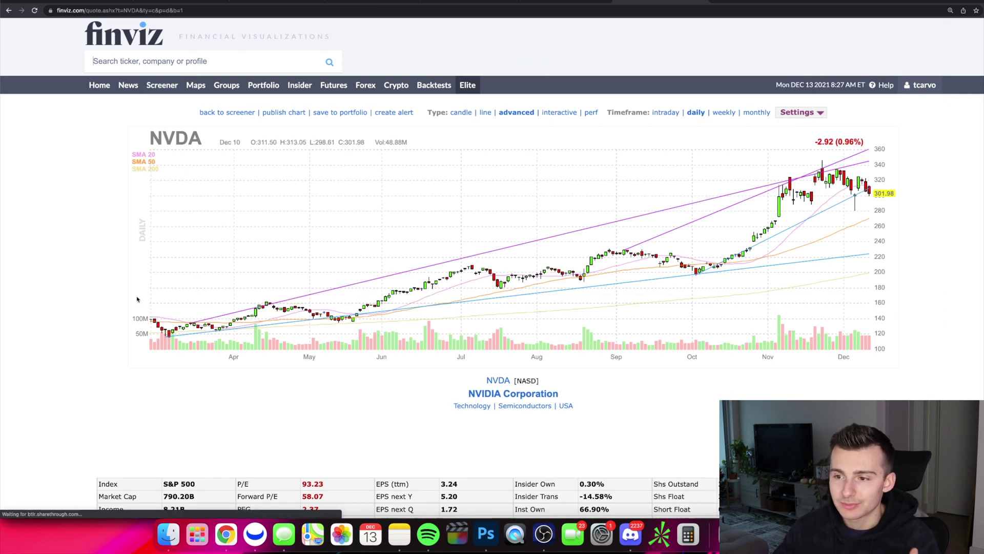
pyautogui.scroll(-2, 138, 299)
pyautogui.scroll(-1, 138, 299)
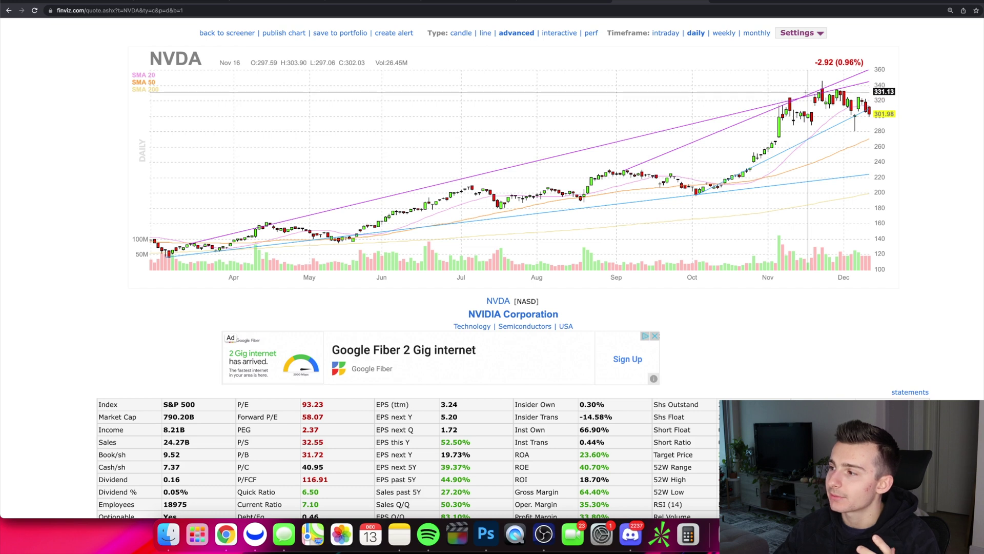
pyautogui.scroll(2, 837, 89)
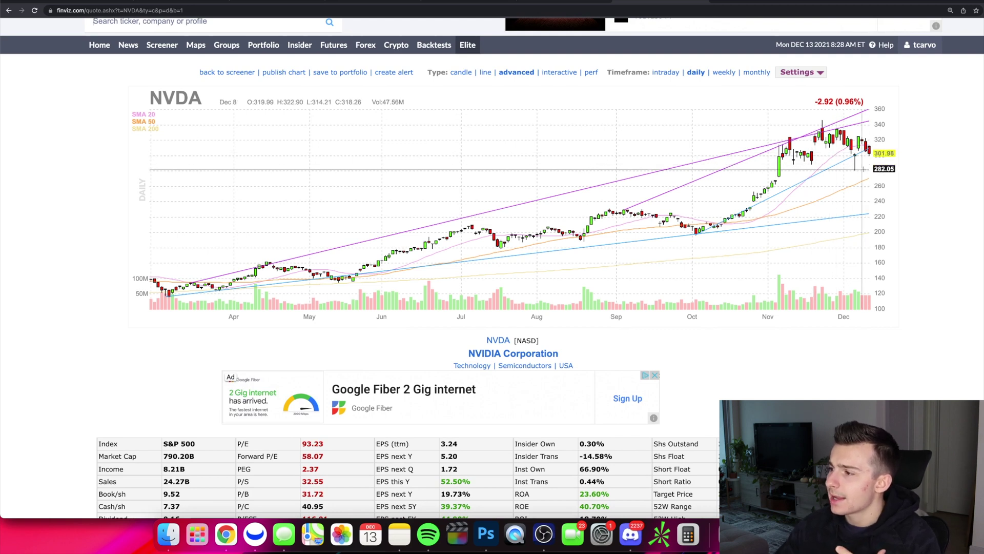
pyautogui.scroll(-3, 865, 166)
pyautogui.scroll(3, 865, 167)
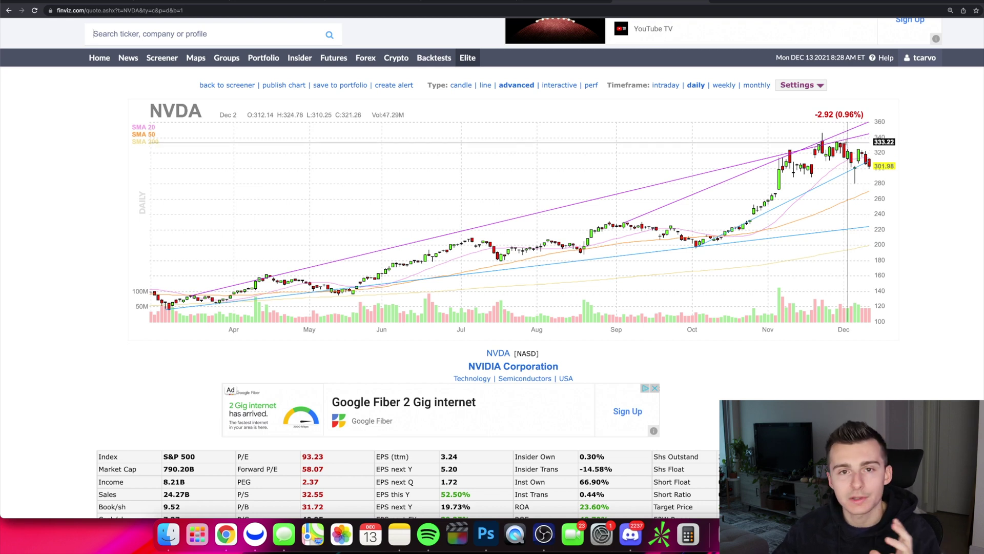
pyautogui.scroll(-2, 725, 313)
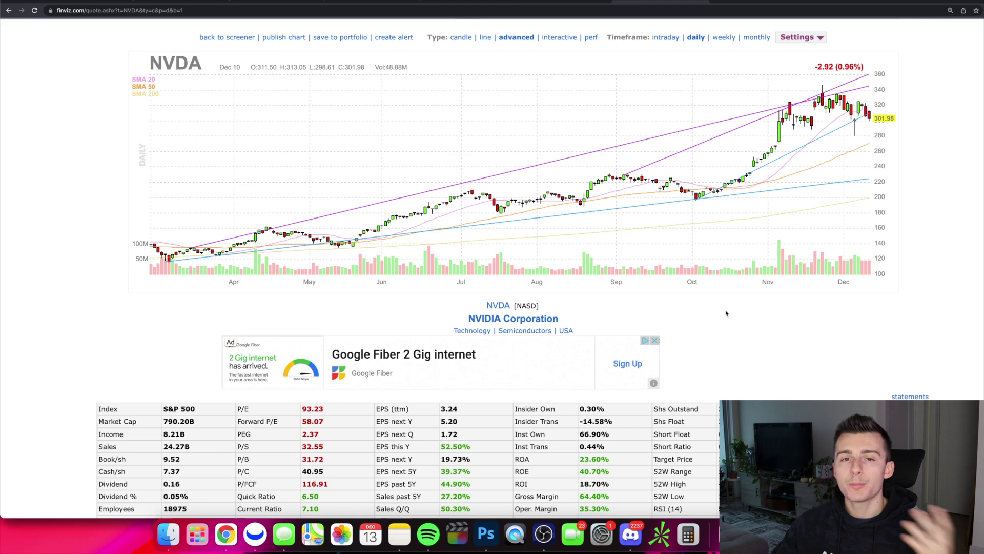
pyautogui.scroll(3, 726, 313)
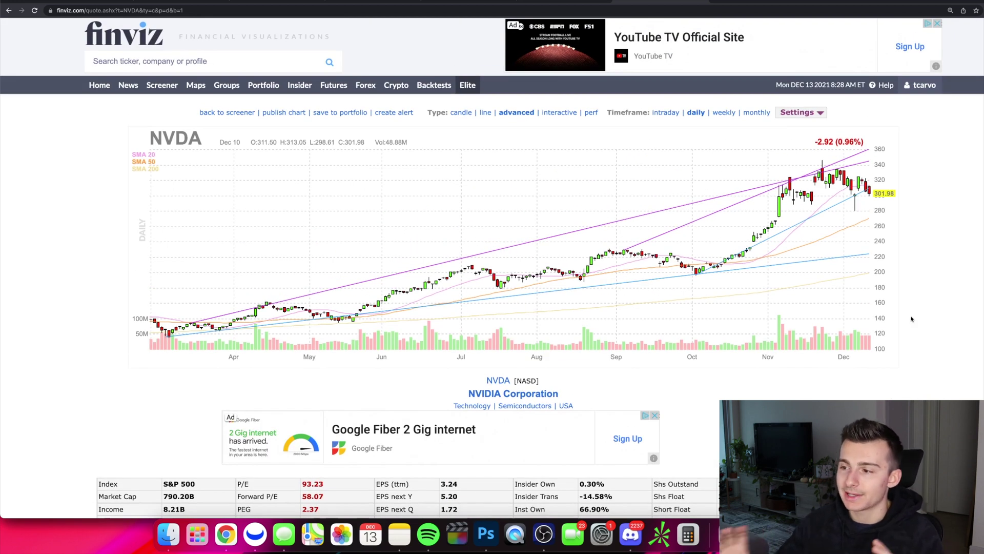
pyautogui.scroll(-3, 912, 319)
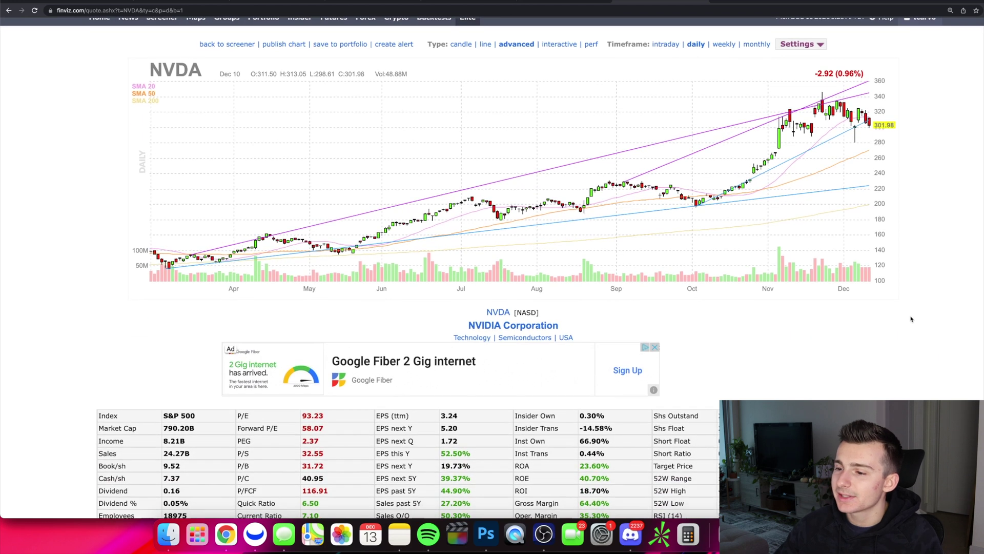
pyautogui.scroll(3, 905, 325)
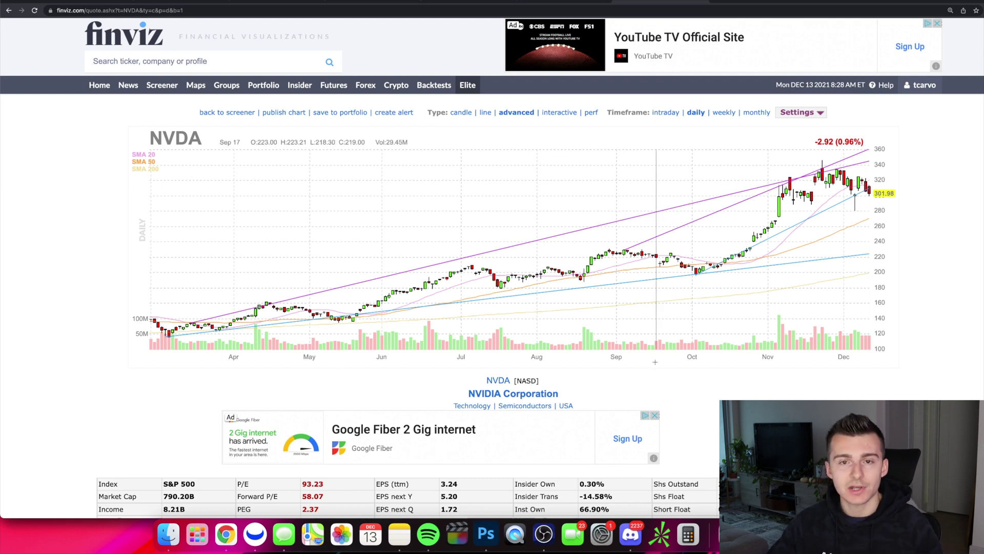
pyautogui.scroll(-2, 655, 365)
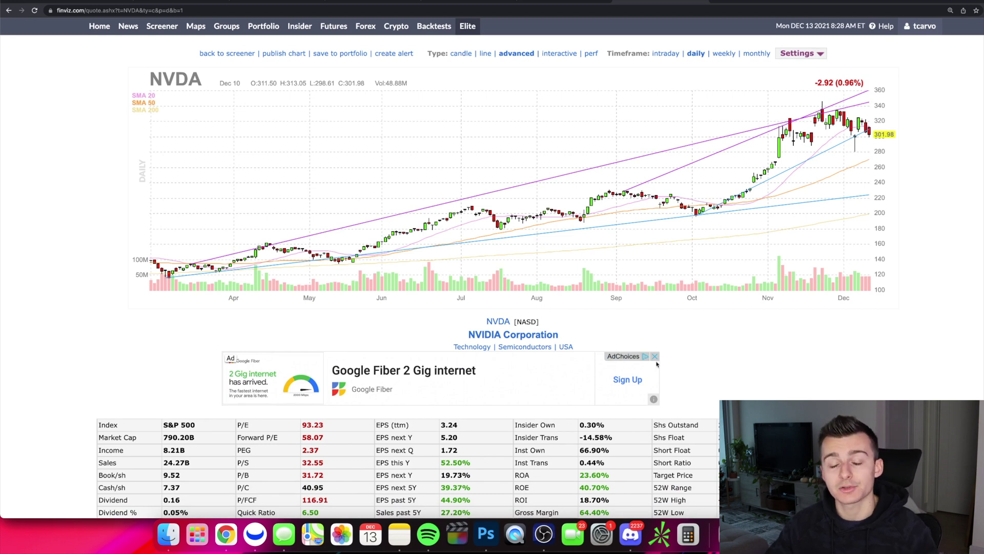
# Examine NVDA's fundamentals table, including its index, market cap, income, dividend, earnings date and performance figures
pyautogui.scroll(-5, 656, 364)
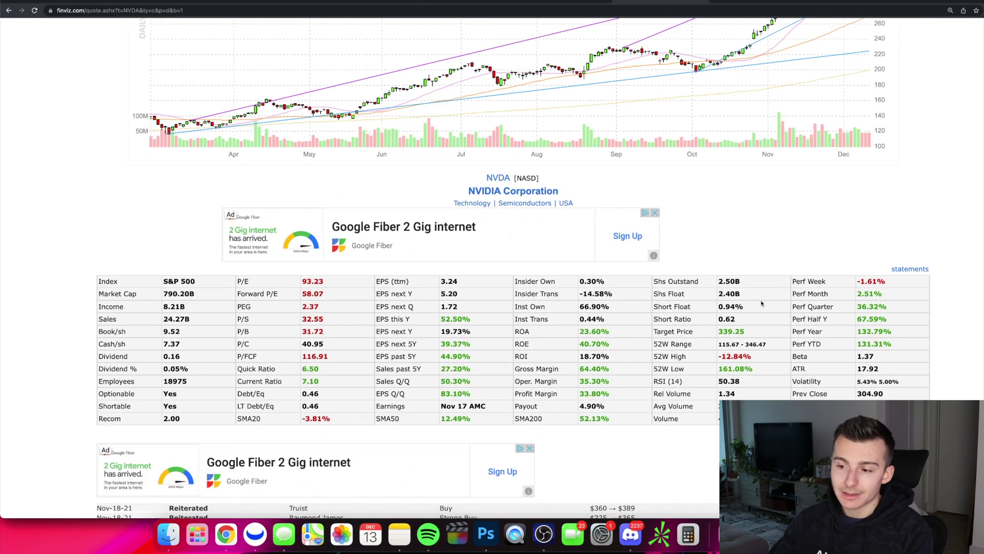
pyautogui.scroll(-3, 748, 232)
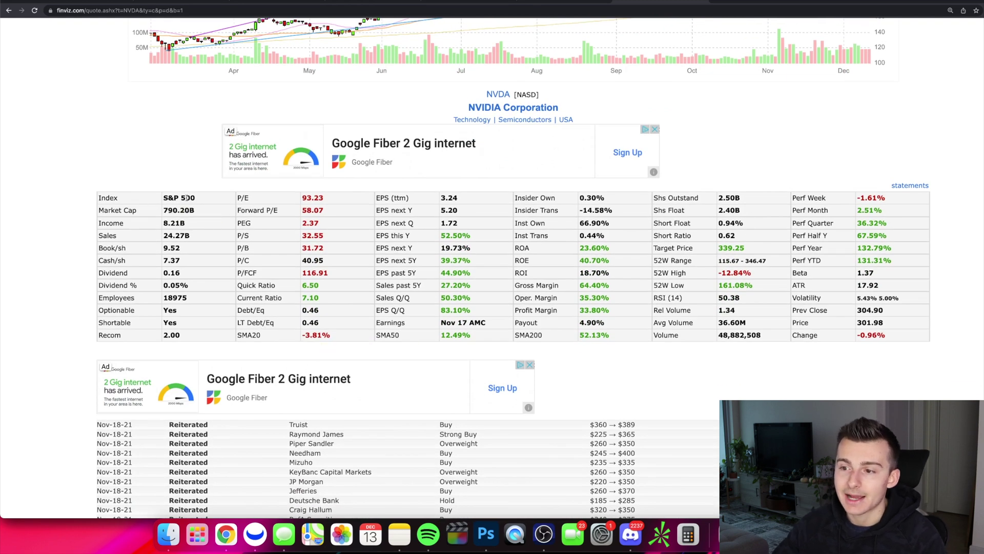
pyautogui.moveTo(197, 201); pyautogui.dragTo(161, 199)
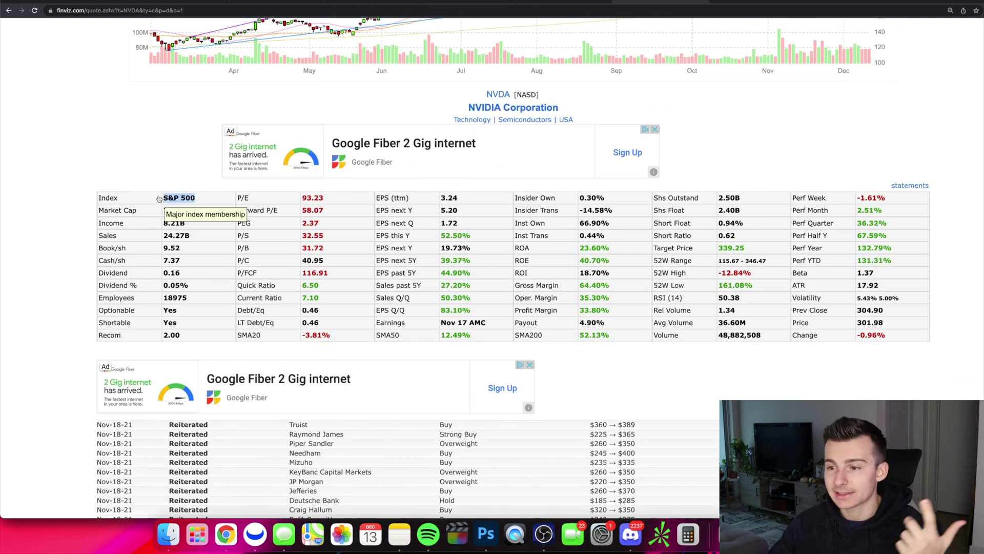
pyautogui.moveTo(197, 212); pyautogui.dragTo(171, 210)
pyautogui.click(173, 222)
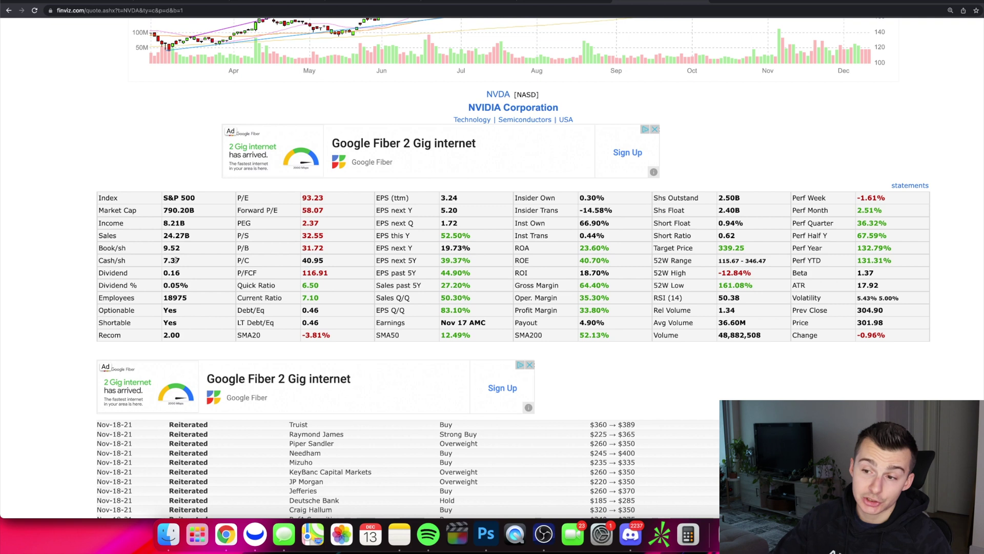
pyautogui.doubleClick(178, 274)
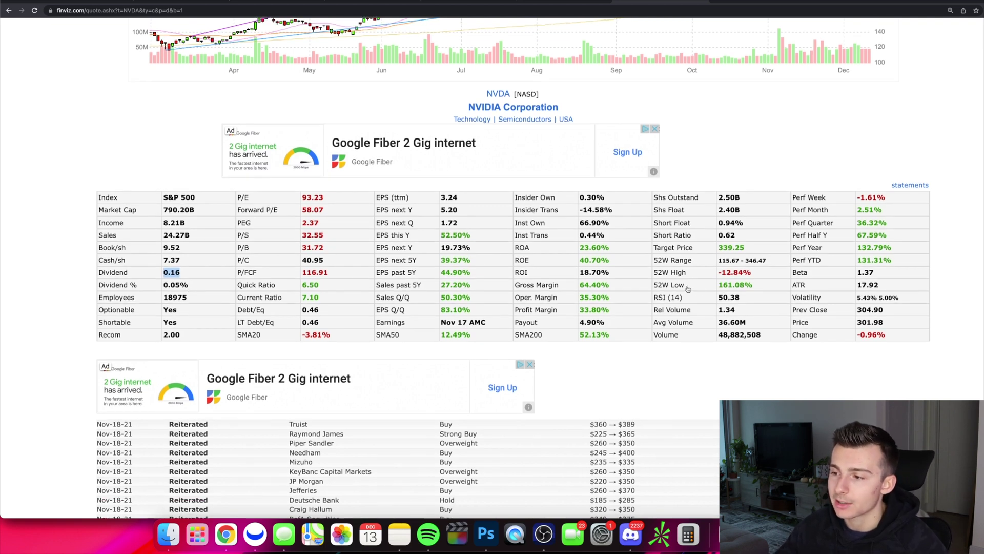
pyautogui.scroll(-3, 378, 317)
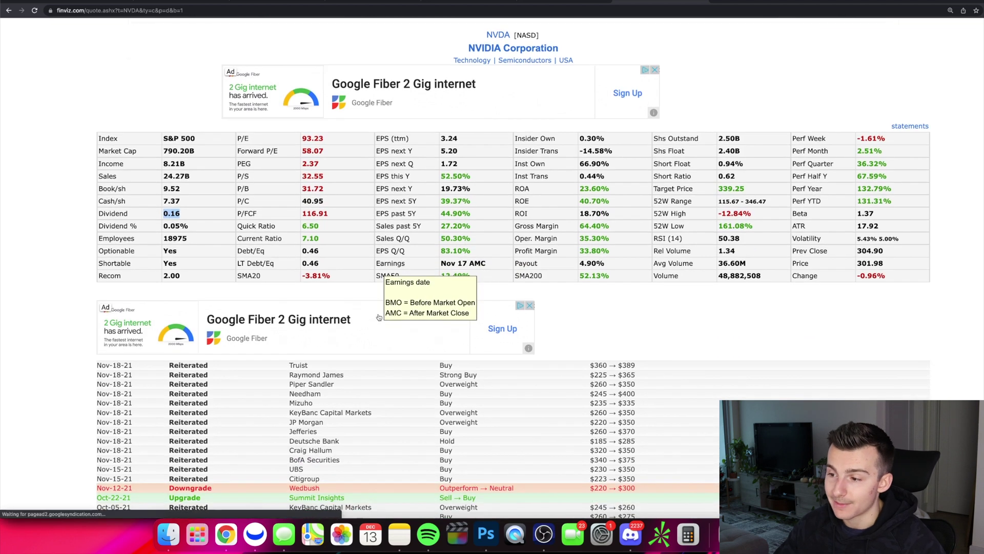
pyautogui.scroll(3, 705, 205)
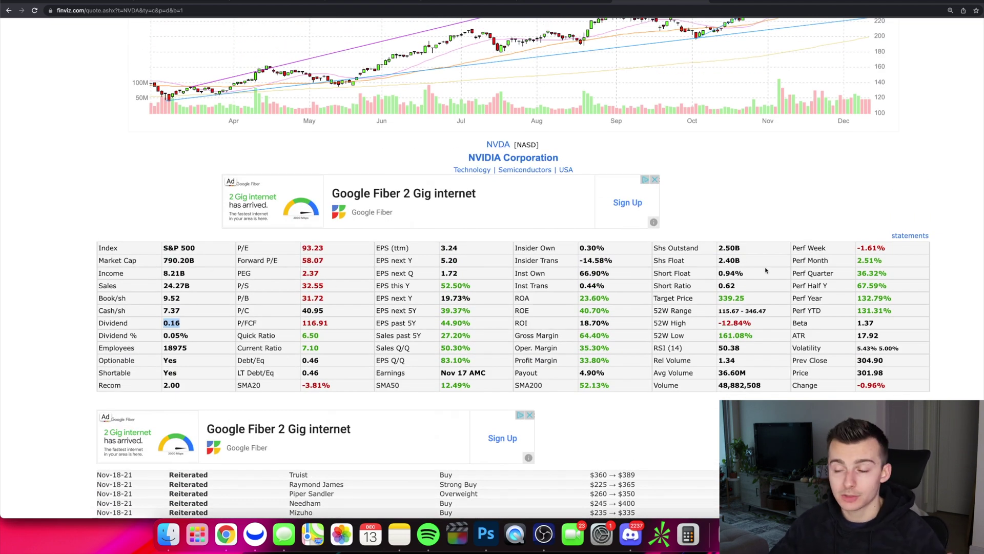
pyautogui.scroll(-5, 48, 311)
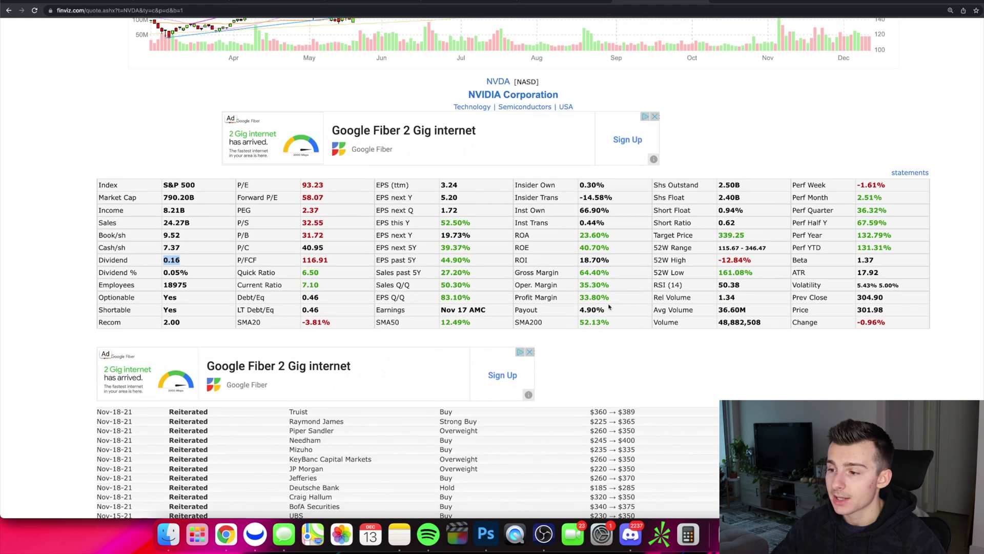
# Review the analyst ratings on the NVDA page, highlighting the Truist and Raymond James price targets and the Truist recommendation
pyautogui.scroll(-3, 48, 310)
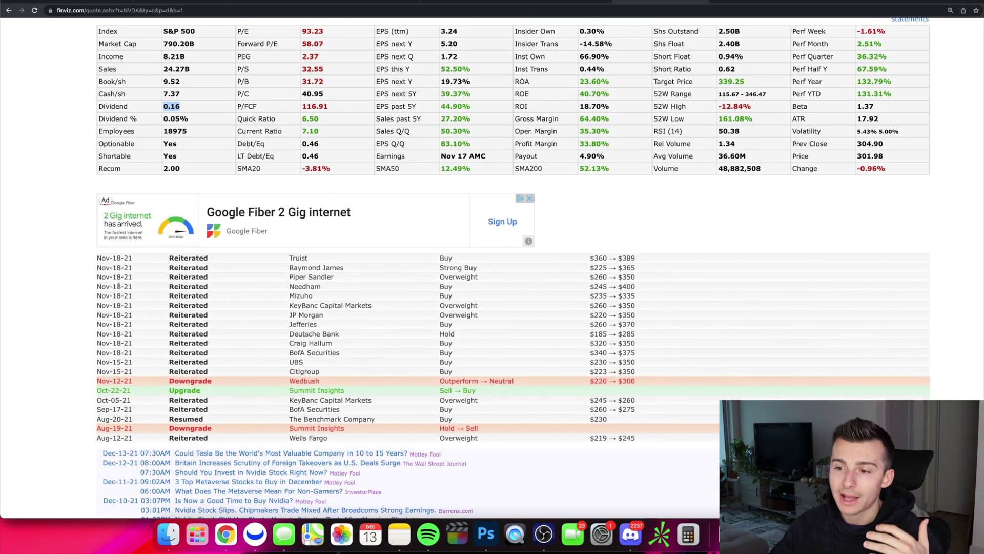
pyautogui.click(136, 259)
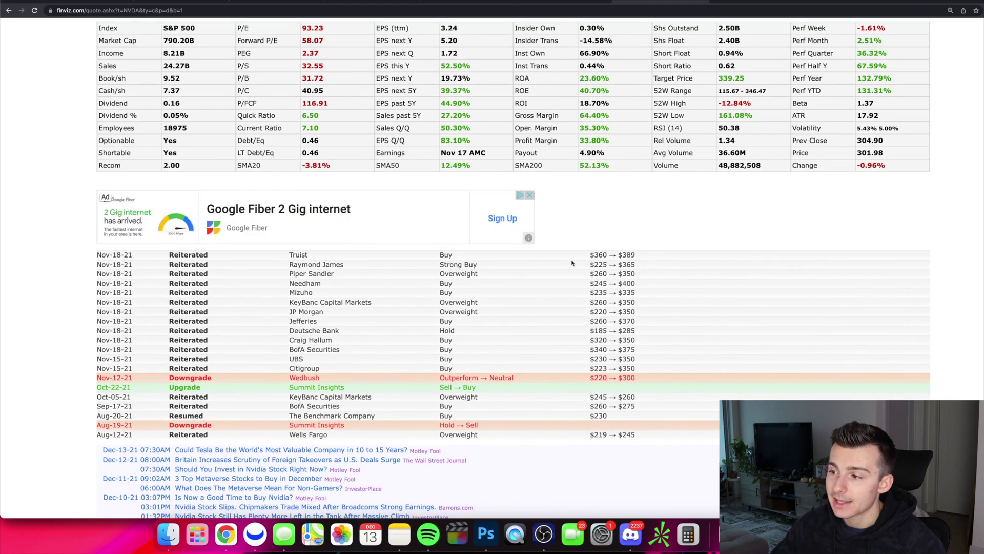
pyautogui.tripleClick(612, 255)
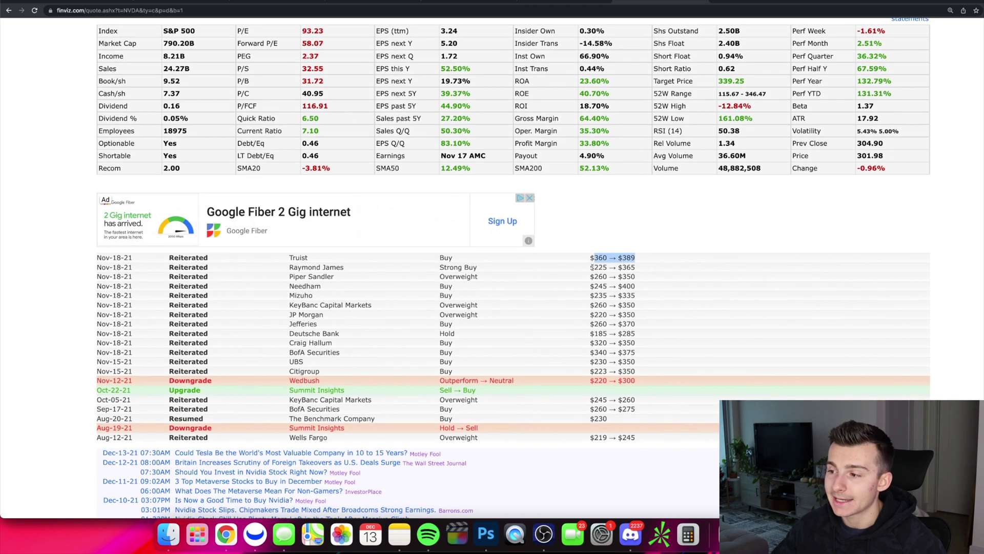
pyautogui.tripleClick(612, 263)
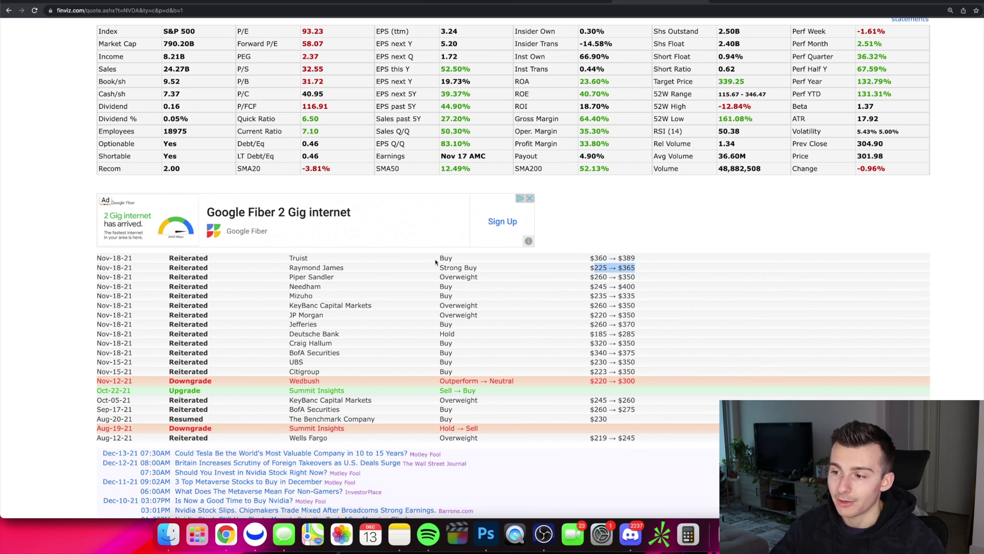
pyautogui.moveTo(436, 262); pyautogui.dragTo(458, 257)
pyautogui.click(461, 270)
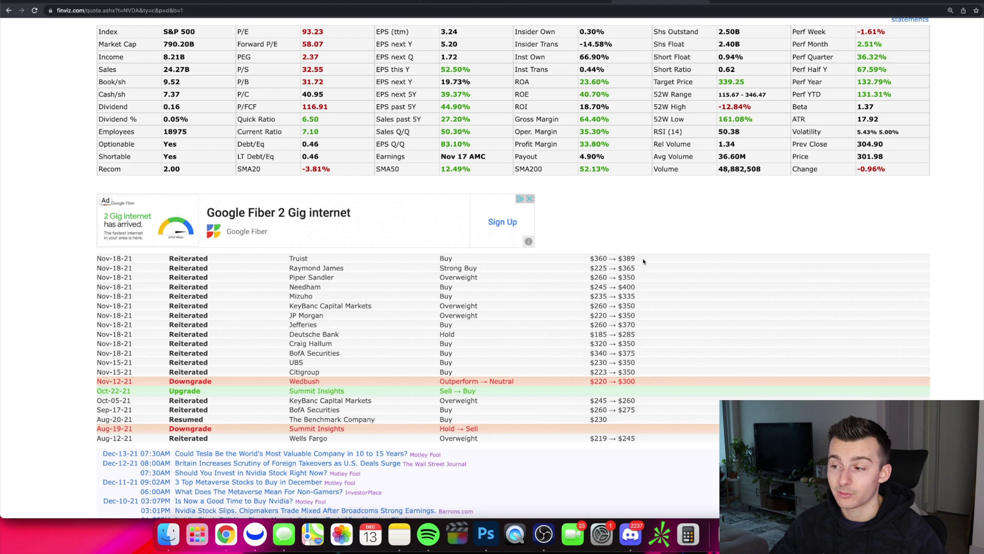
# Browse the dated NVDA news headlines below the analyst ratings, through to the oldest entries
pyautogui.scroll(-5, 263, 275)
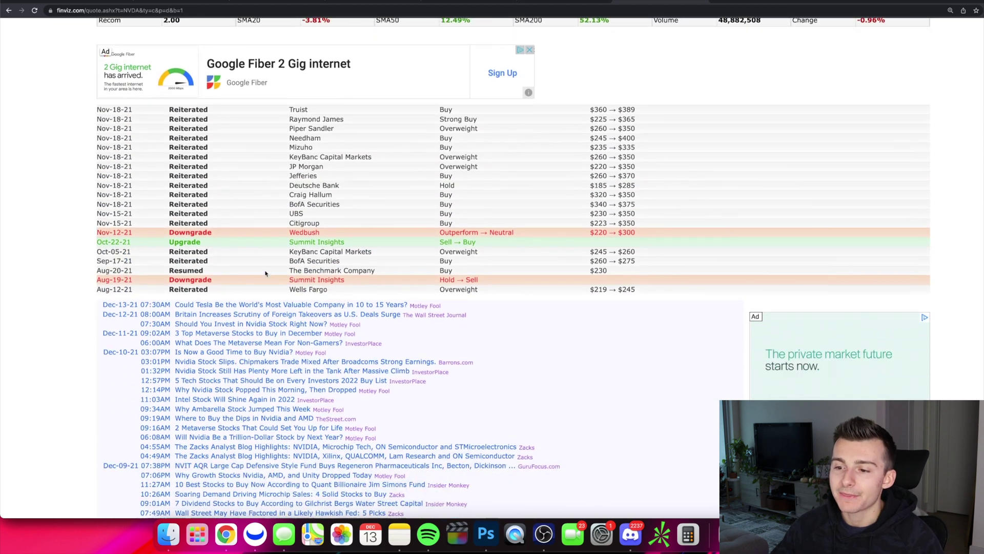
pyautogui.scroll(-4, 226, 274)
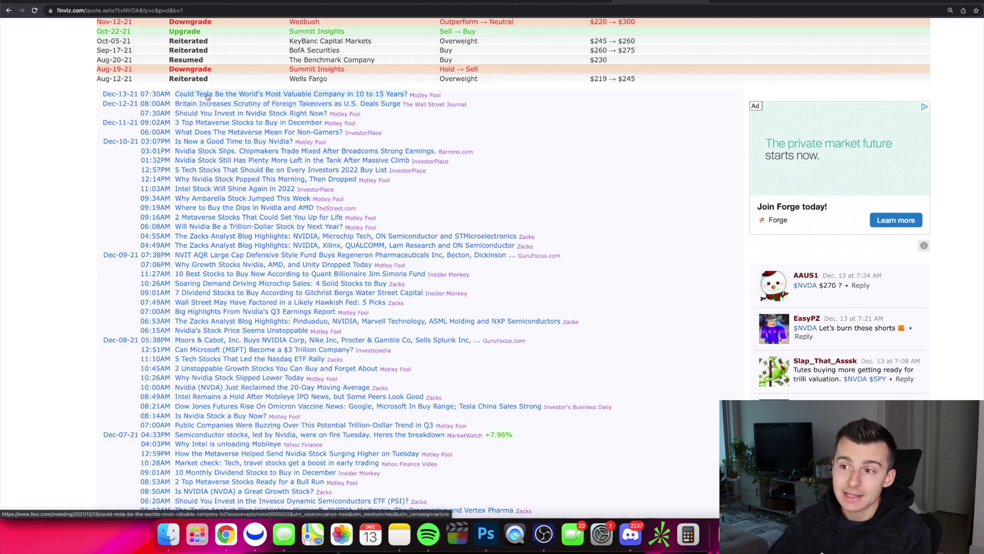
pyautogui.scroll(-5, 222, 250)
pyautogui.scroll(-14, 222, 250)
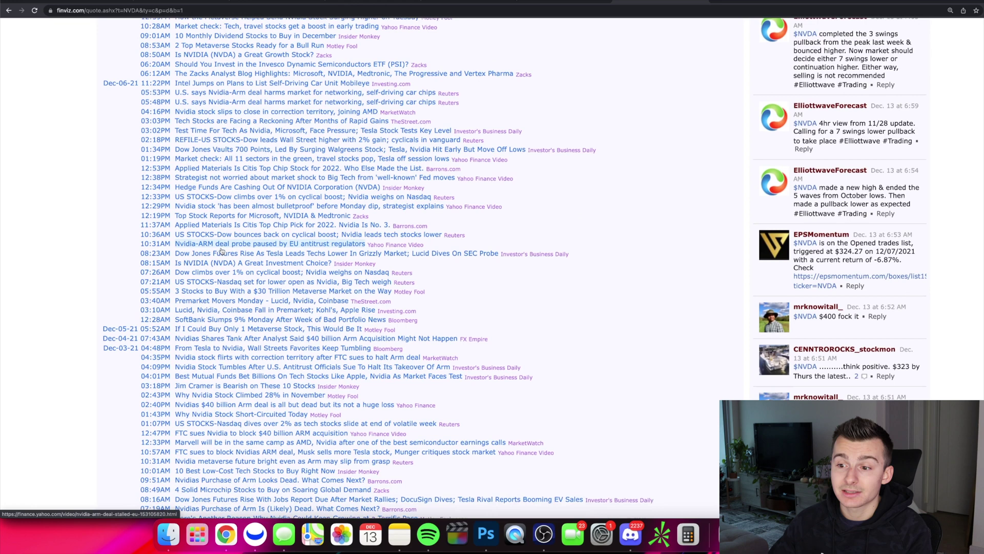
pyautogui.scroll(-7, 222, 251)
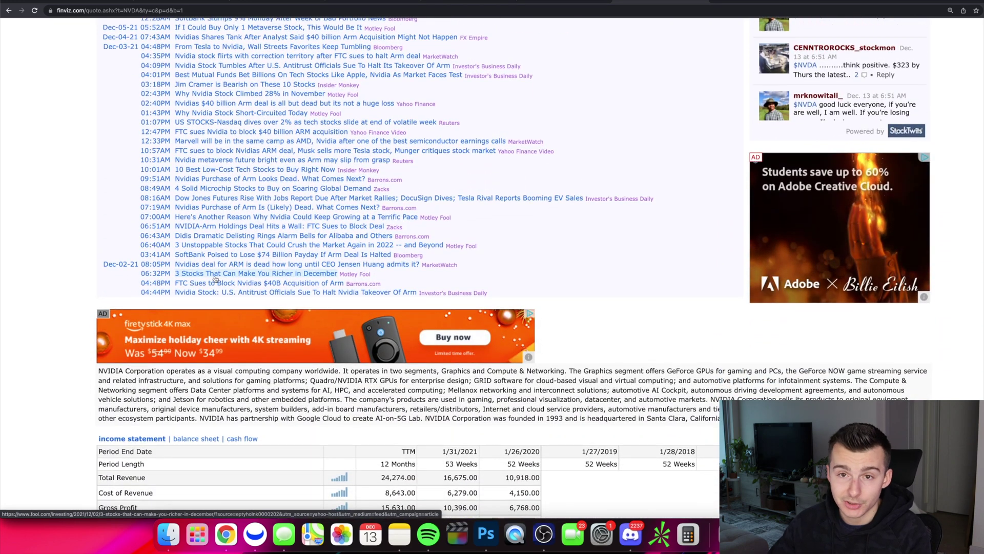
# Highlight NVIDIA's company description and review the annual income statement beneath it
pyautogui.scroll(-4, 219, 278)
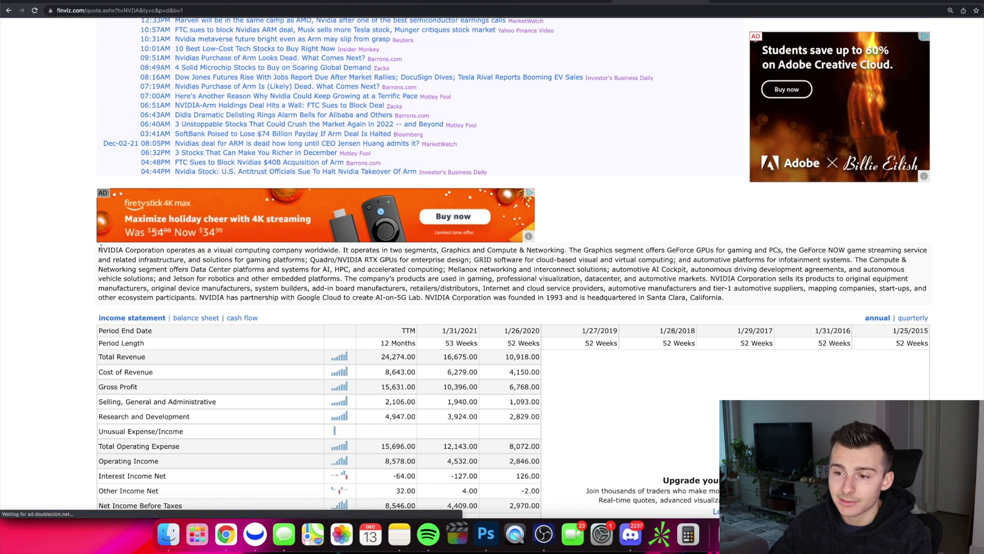
pyautogui.moveTo(99, 250); pyautogui.dragTo(730, 302)
pyautogui.scroll(-3, 549, 276)
pyautogui.scroll(-2, 549, 277)
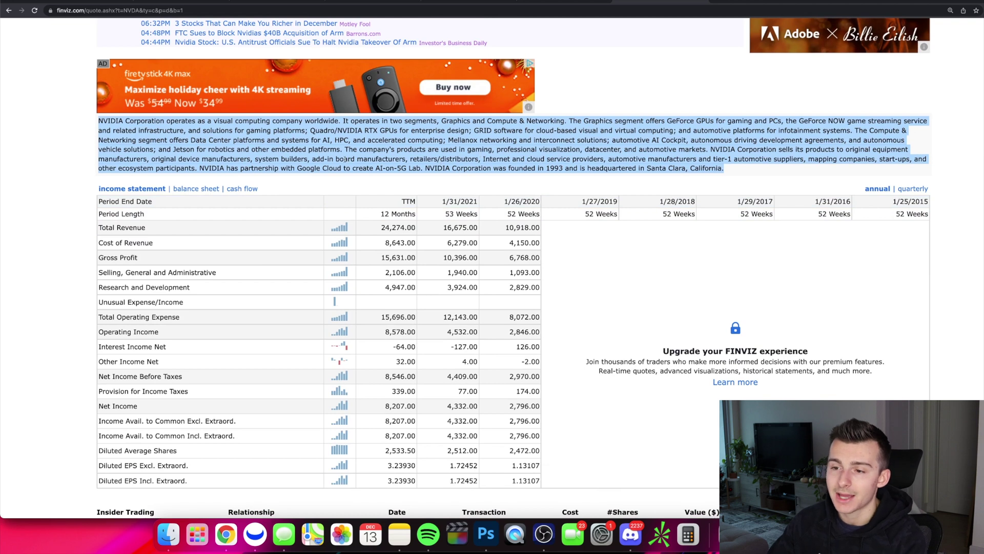
pyautogui.scroll(-2, 434, 141)
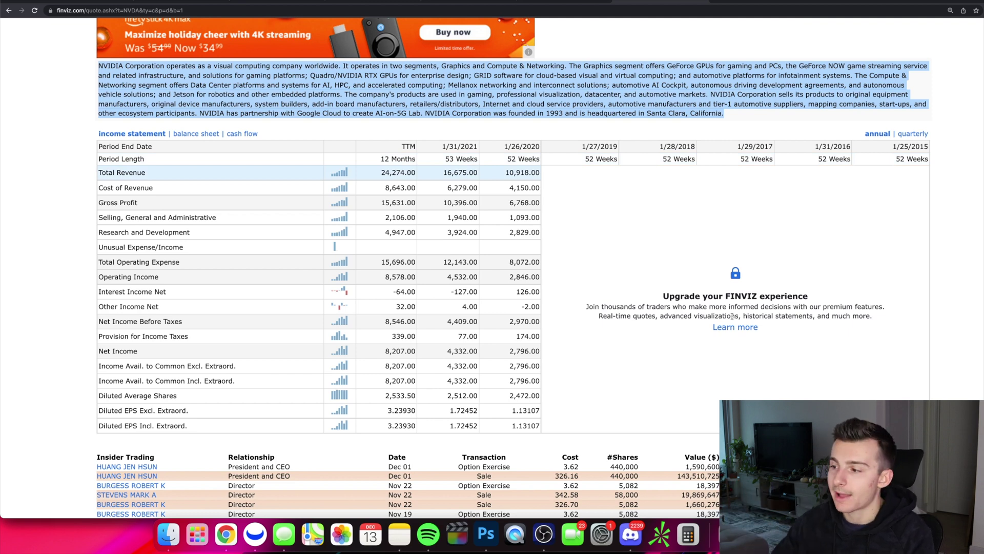
pyautogui.scroll(-3, 346, 154)
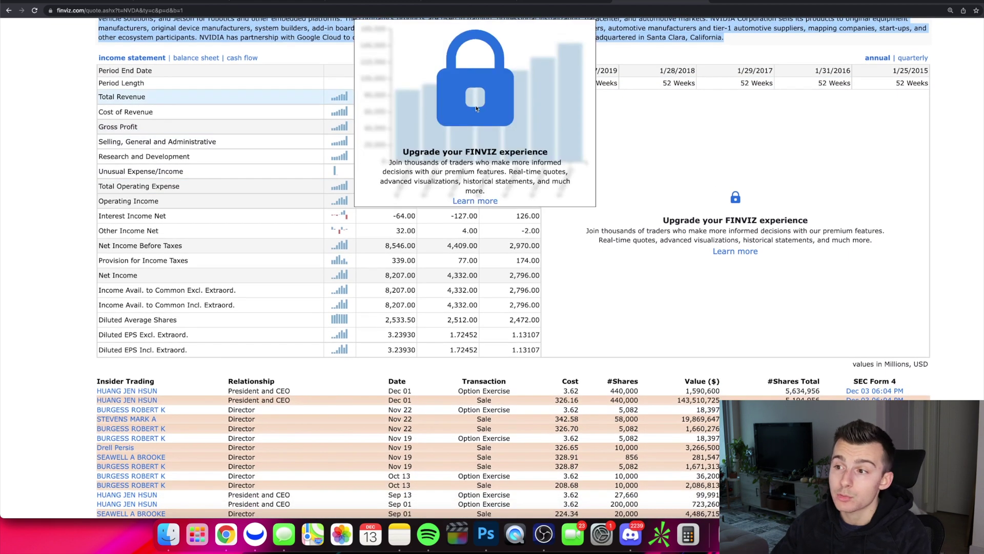
pyautogui.scroll(-3, 161, 194)
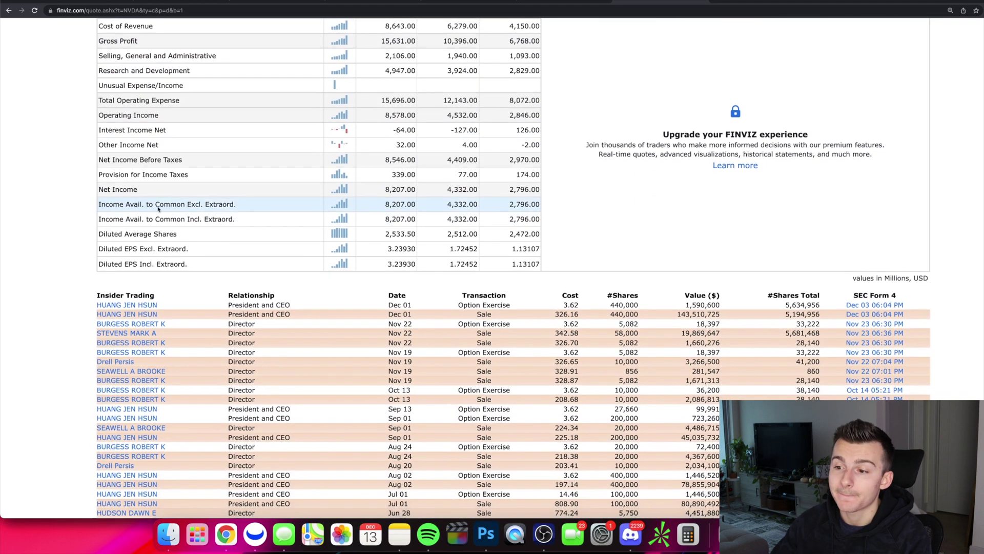
# Examine NVDA's Insider Trading table, including the relationship, date, transaction, cost and share columns
pyautogui.scroll(-4, 84, 195)
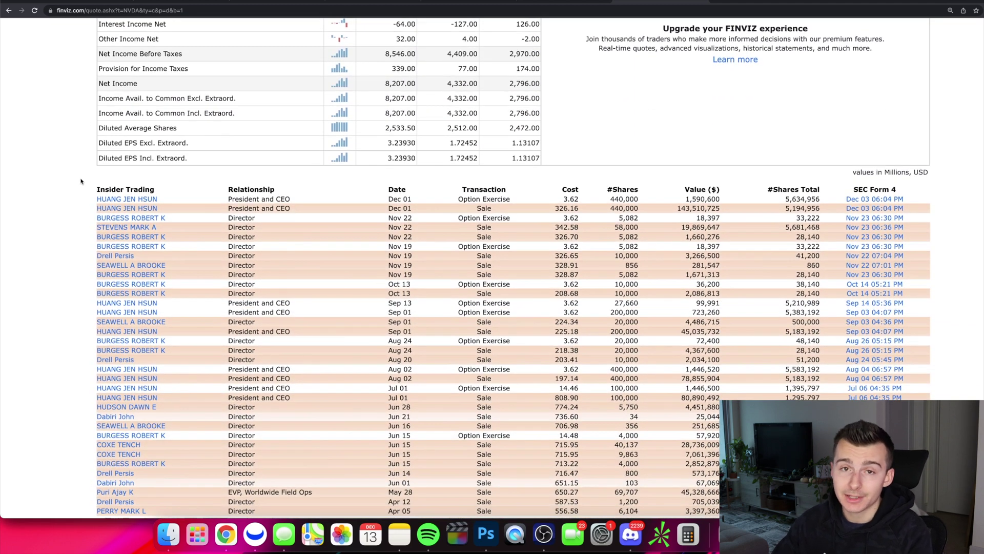
pyautogui.scroll(-3, 80, 181)
pyautogui.scroll(-1, 84, 171)
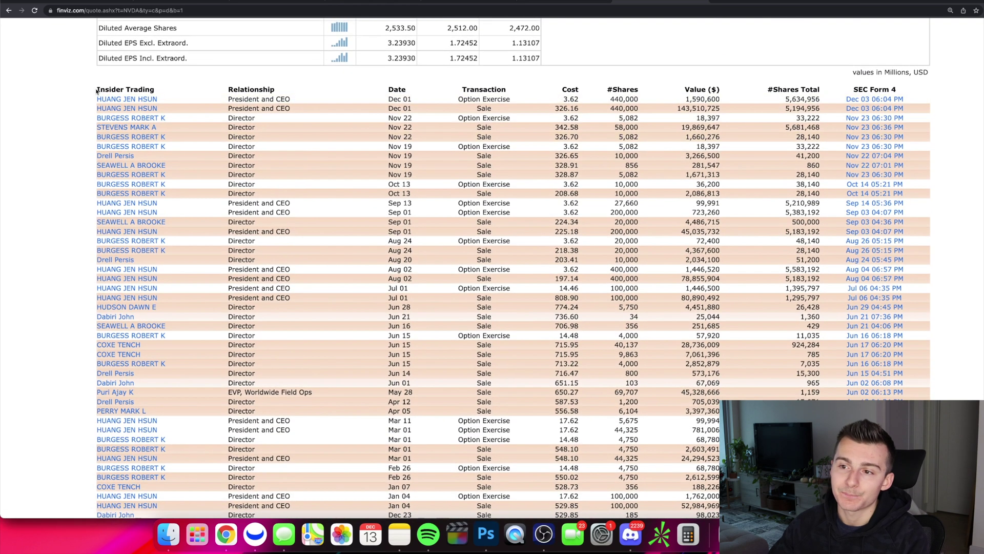
pyautogui.moveTo(97, 91); pyautogui.dragTo(103, 46)
pyautogui.scroll(-1, 154, 89)
pyautogui.click(158, 89)
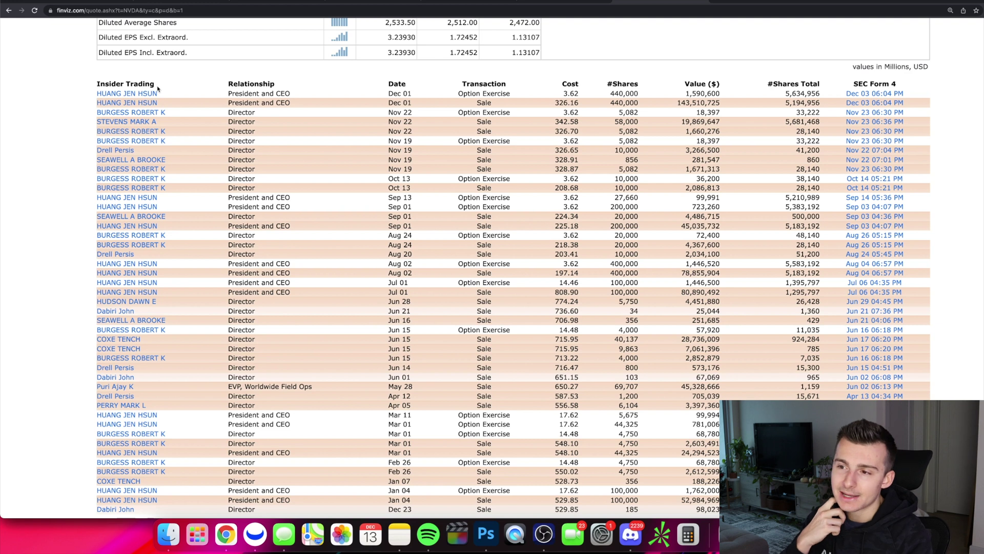
pyautogui.scroll(-3, 174, 90)
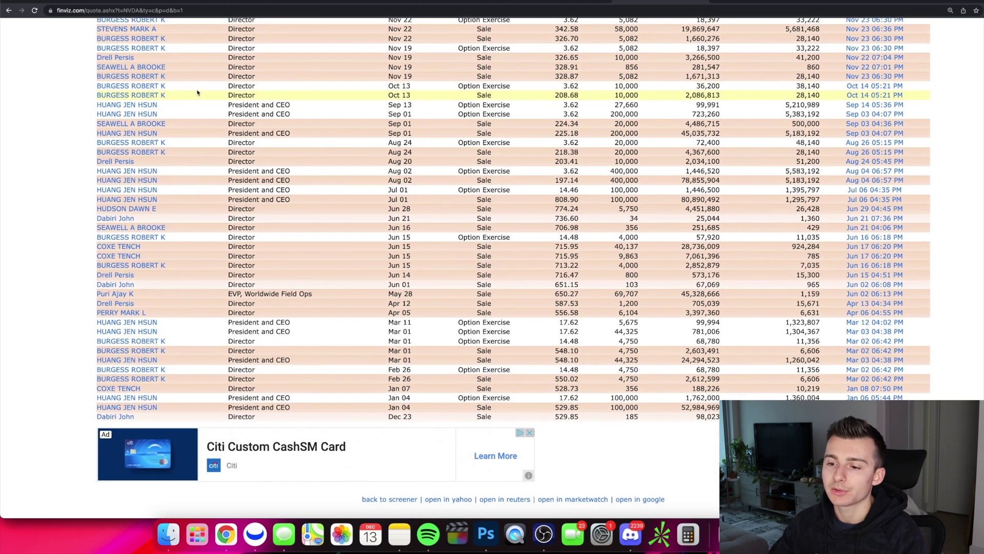
pyautogui.scroll(4, 198, 92)
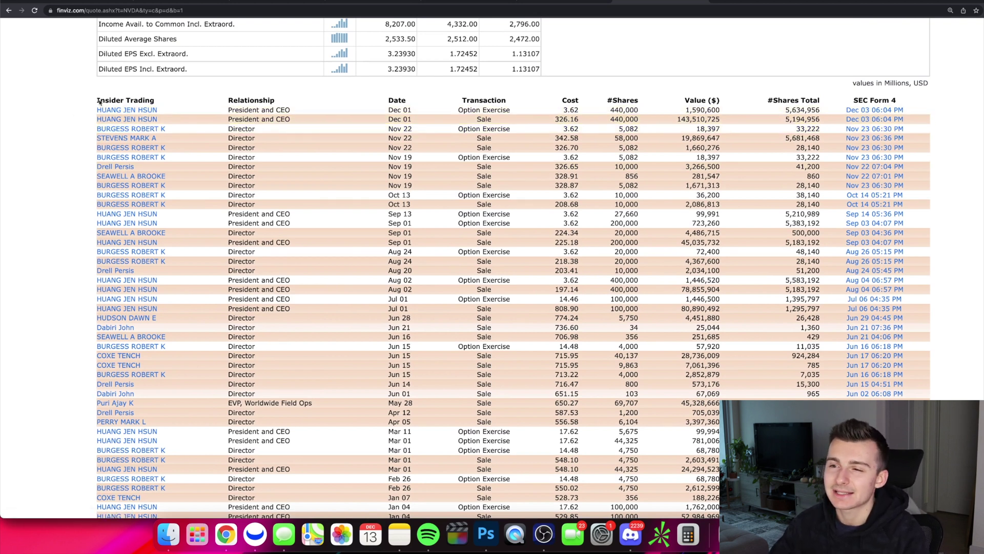
pyautogui.moveTo(100, 102); pyautogui.dragTo(179, 102)
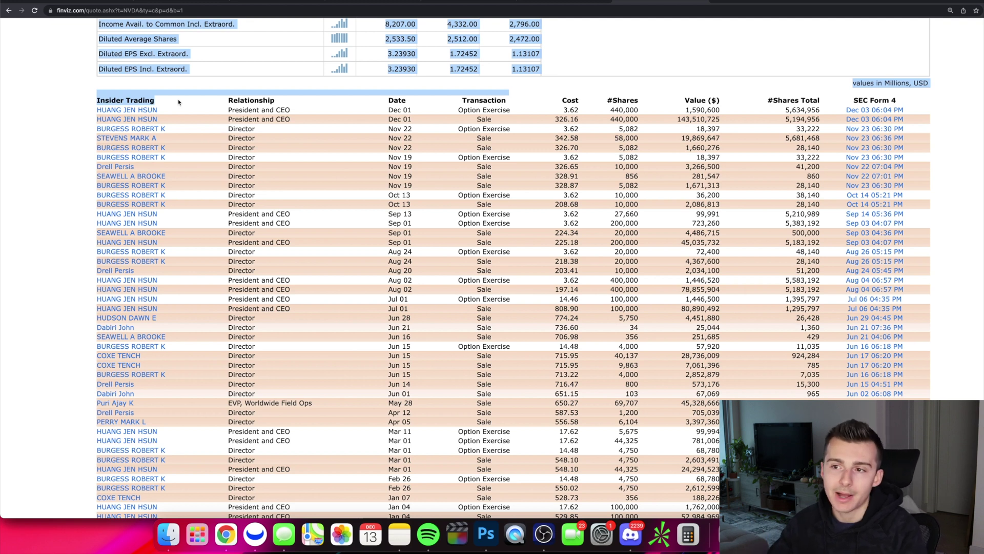
pyautogui.click(85, 111)
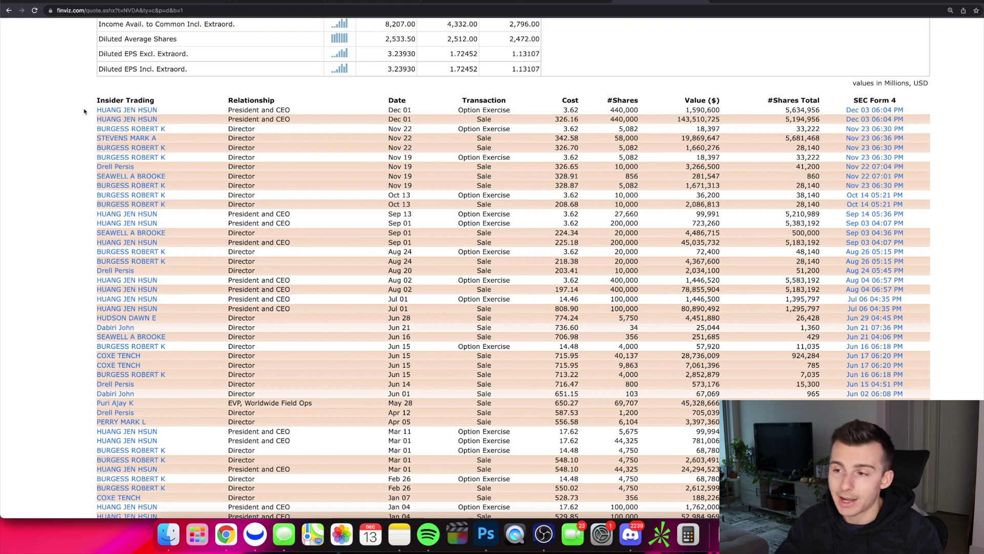
pyautogui.scroll(-5, 241, 159)
pyautogui.scroll(5, 242, 159)
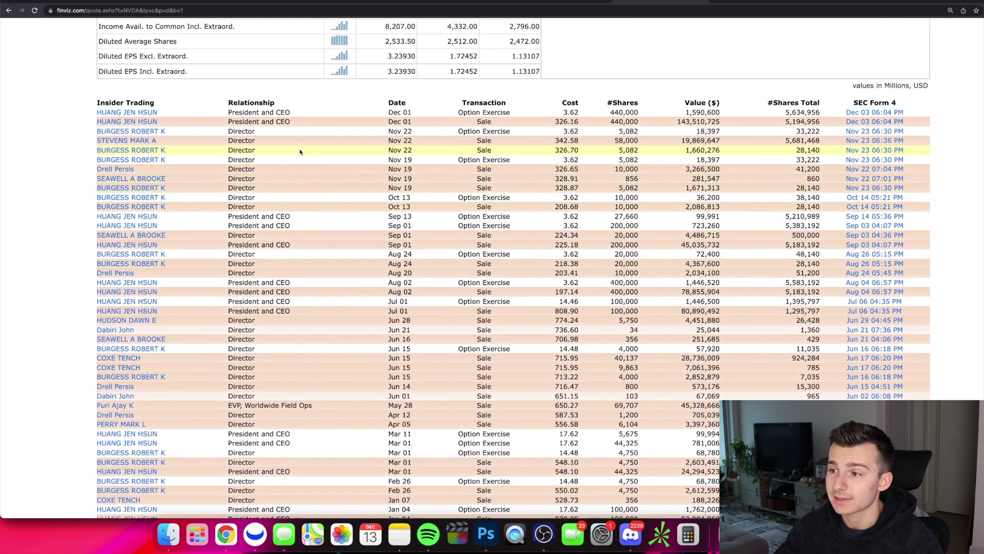
# Open the Groups page from the NVDA quote page and check the grouping options, keeping Sector selected
pyautogui.scroll(2, 314, 217)
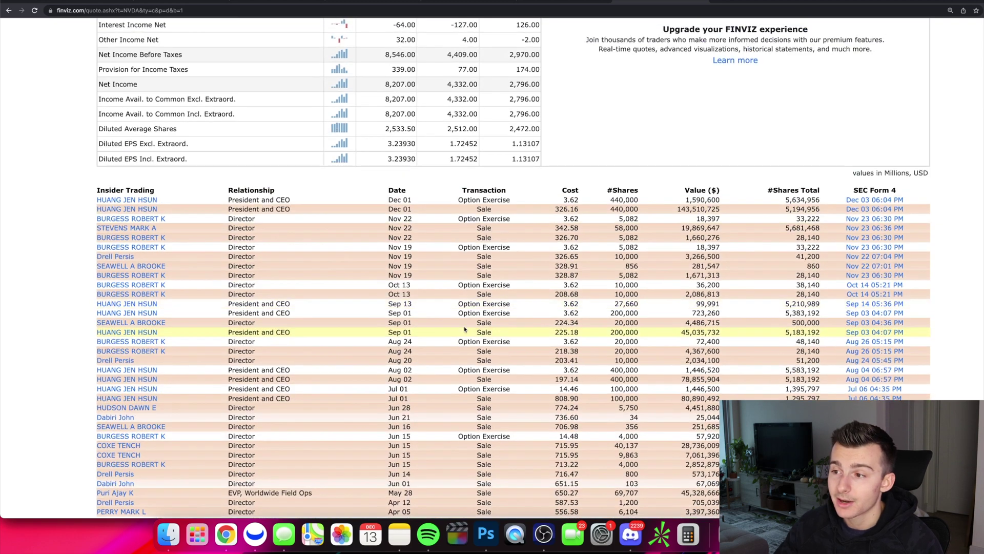
pyautogui.scroll(15, 464, 326)
pyautogui.scroll(15, 464, 326)
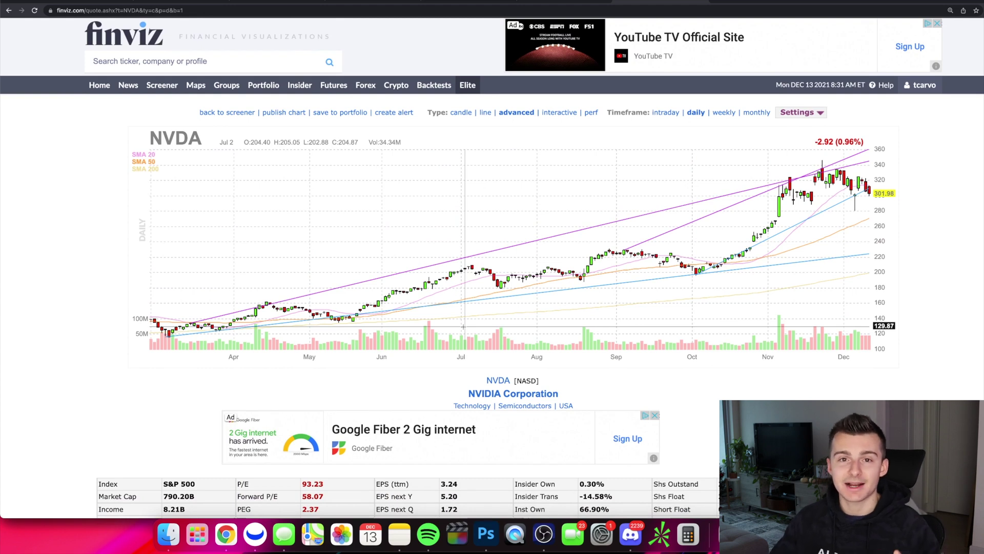
pyautogui.click(226, 85)
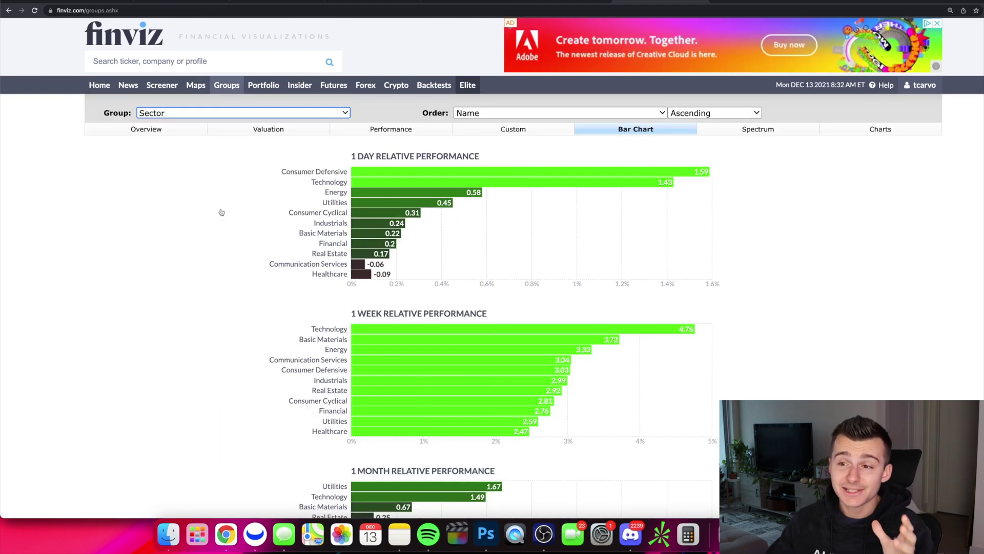
pyautogui.click(175, 116)
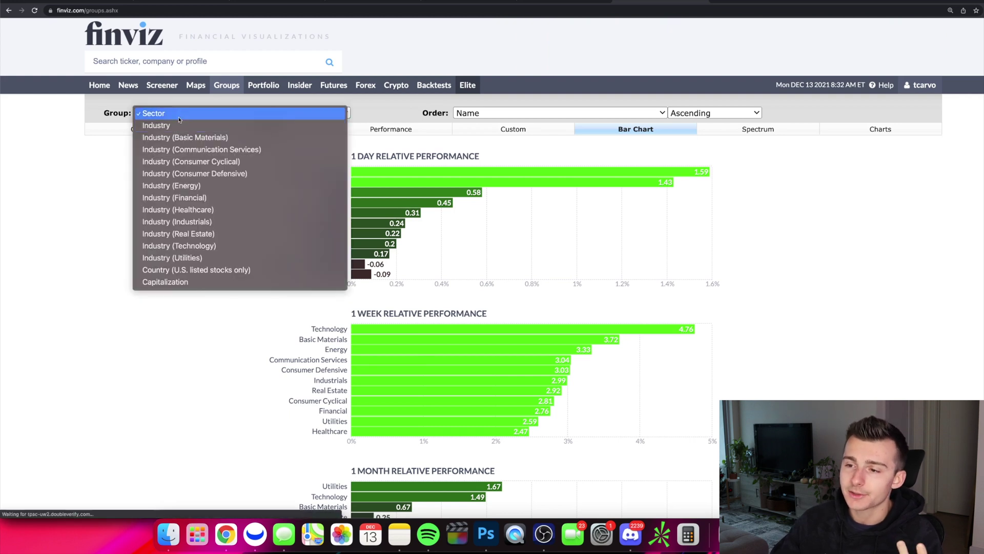
pyautogui.click(154, 113)
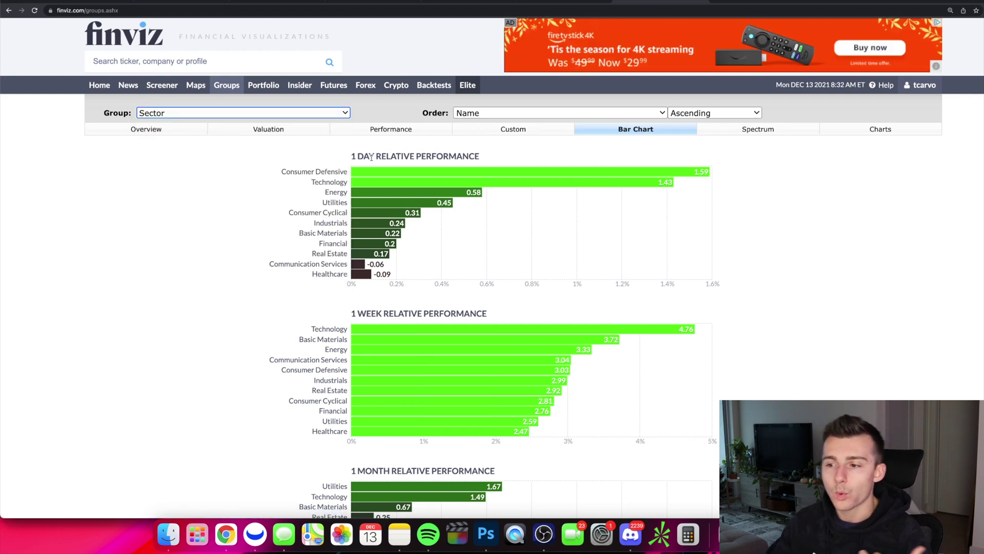
# Review the sector relative performance bar charts from 1 day through year to date
pyautogui.scroll(-5, 437, 328)
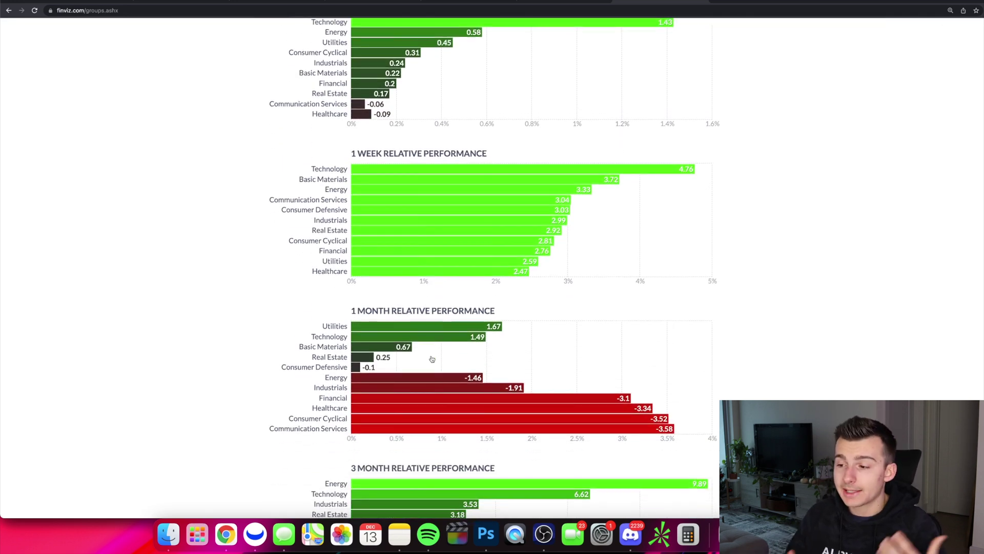
pyautogui.scroll(-5, 435, 361)
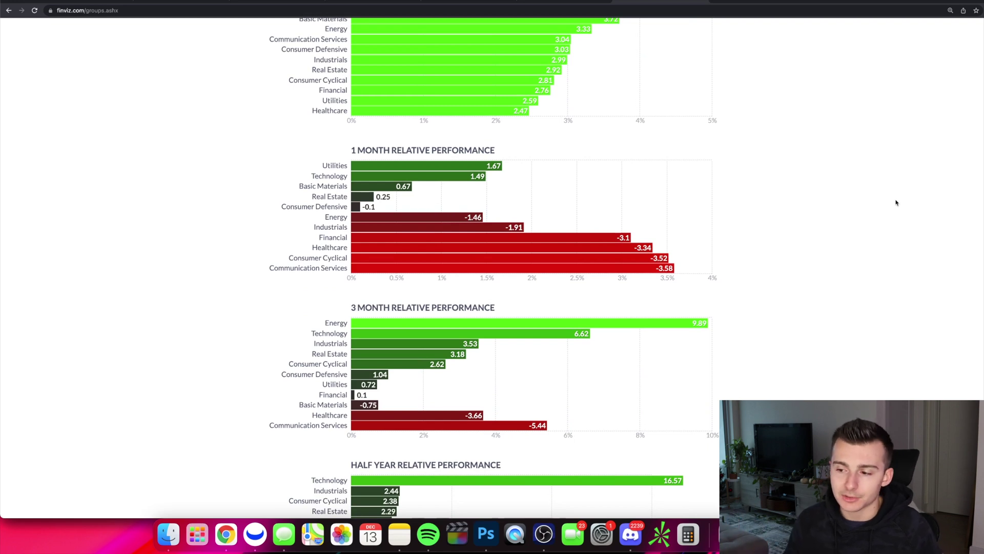
pyautogui.scroll(-10, 895, 203)
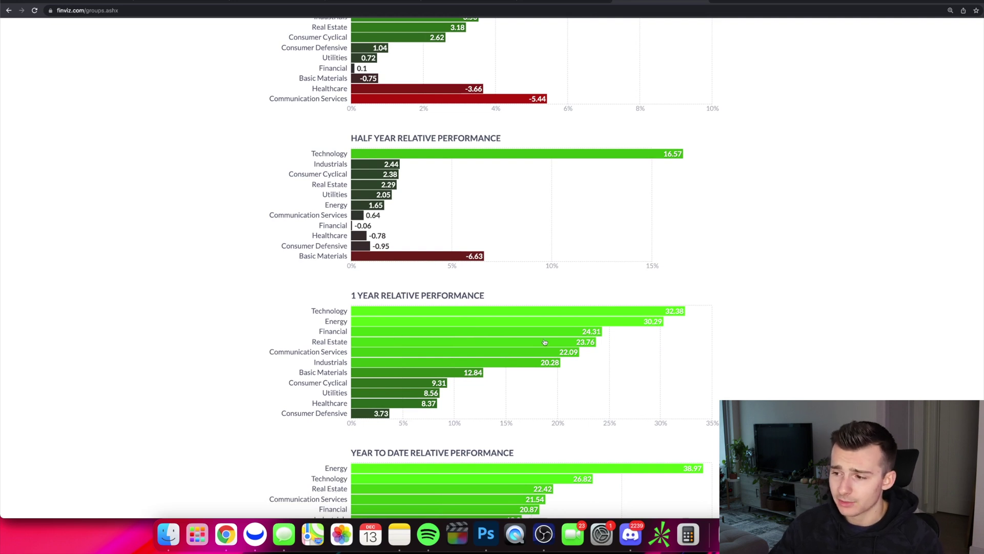
pyautogui.scroll(-5, 731, 338)
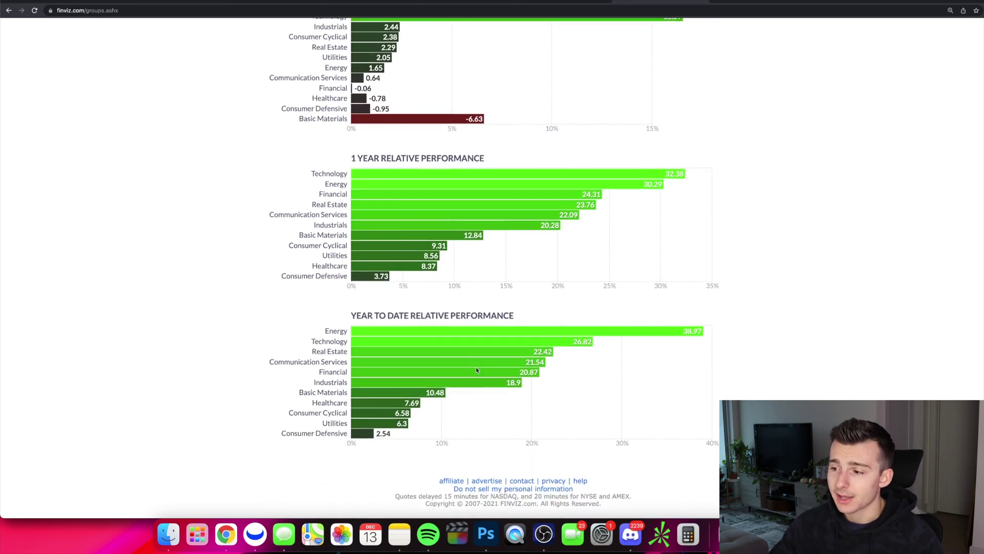
pyautogui.scroll(20, 492, 266)
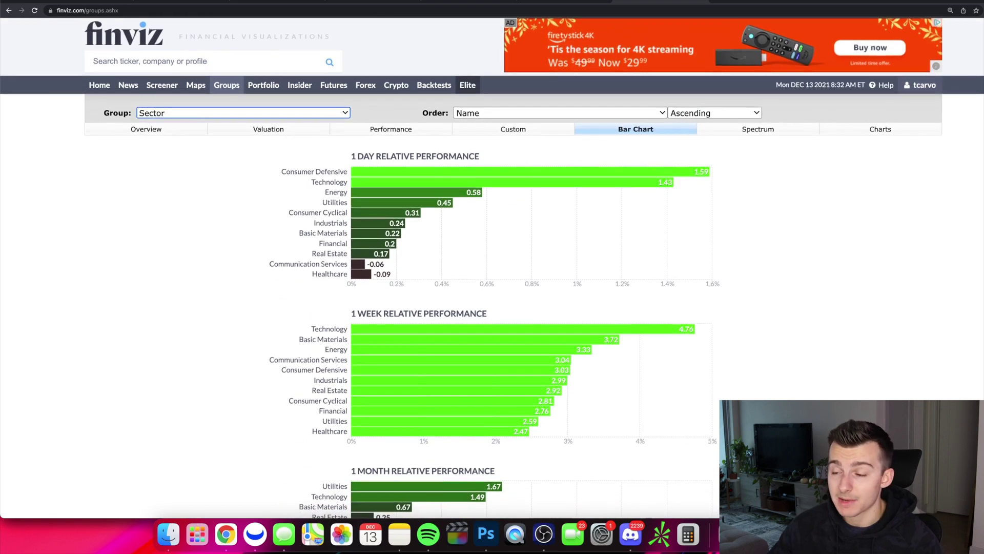
# Order the sector groups by EPS growth past 5 years and dismiss the Elite upgrade offer
pyautogui.click(471, 113)
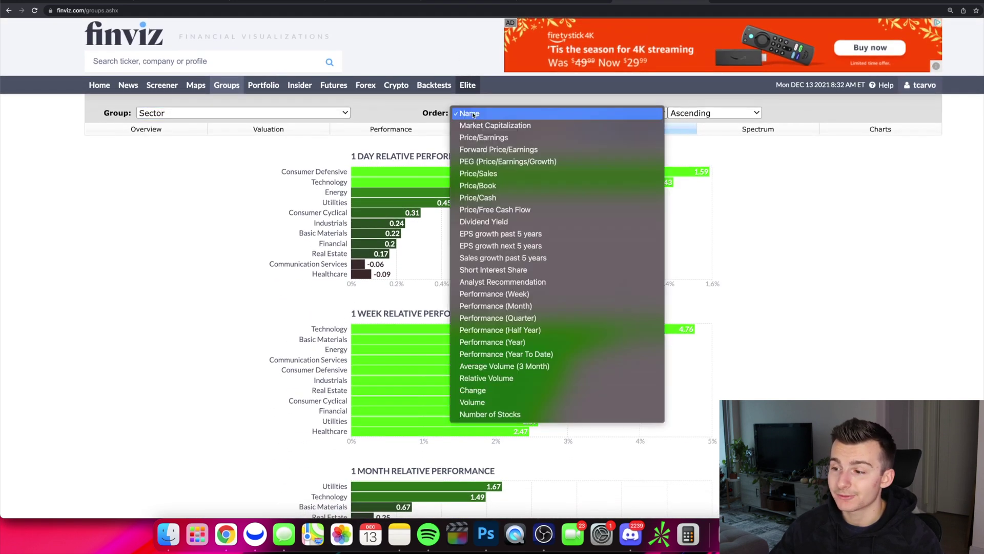
pyautogui.click(472, 113)
pyautogui.click(547, 114)
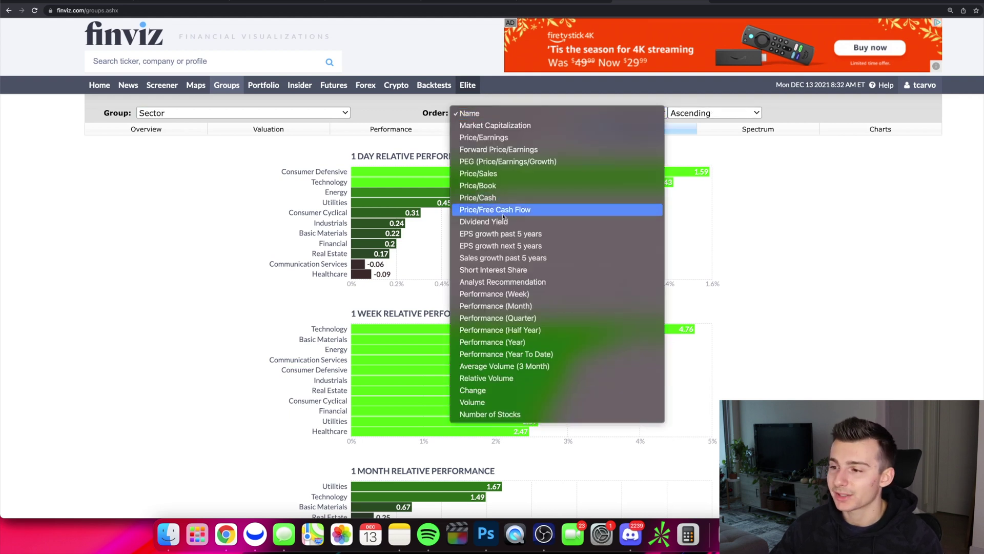
pyautogui.click(501, 234)
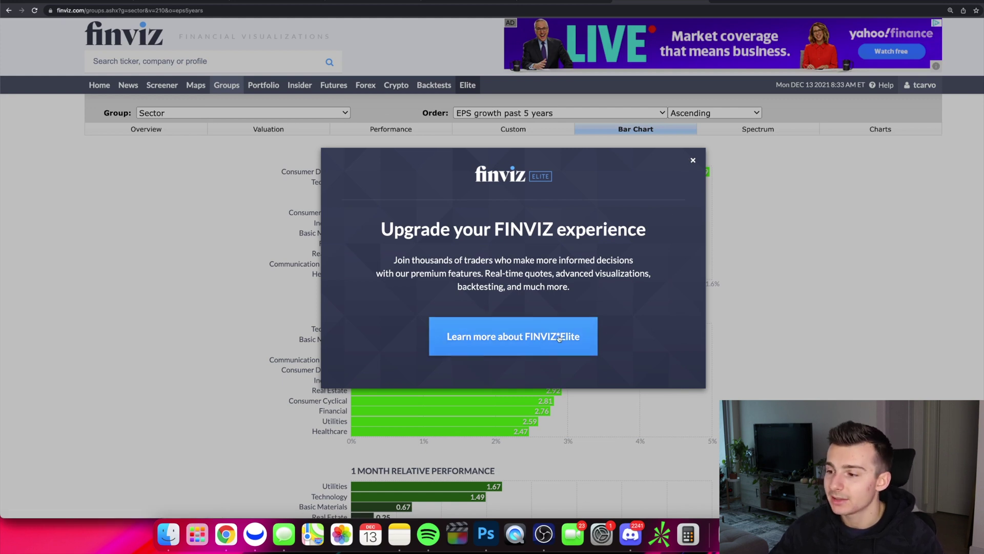
pyautogui.click(693, 160)
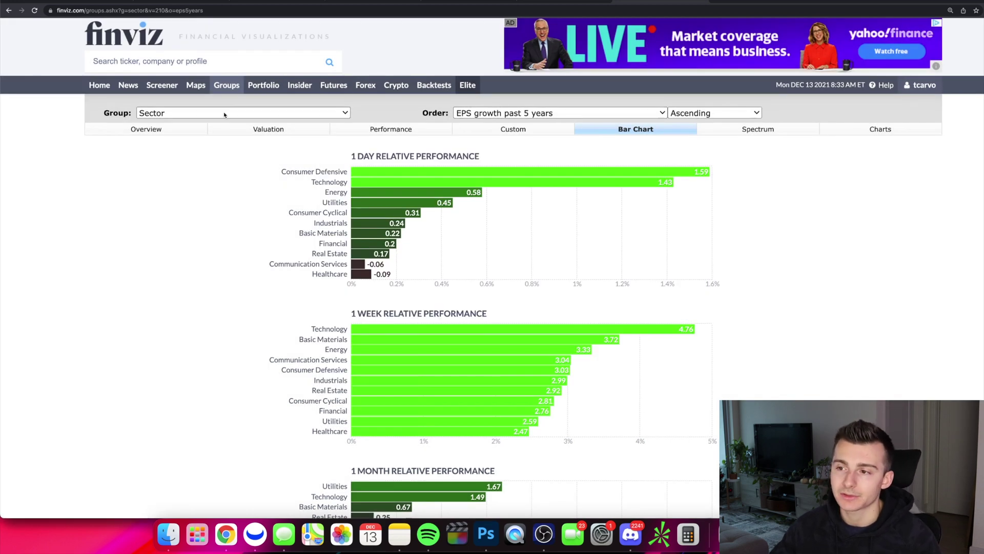
# View the blank portfolio creation form and the site-wide latest insider trading list
pyautogui.click(263, 85)
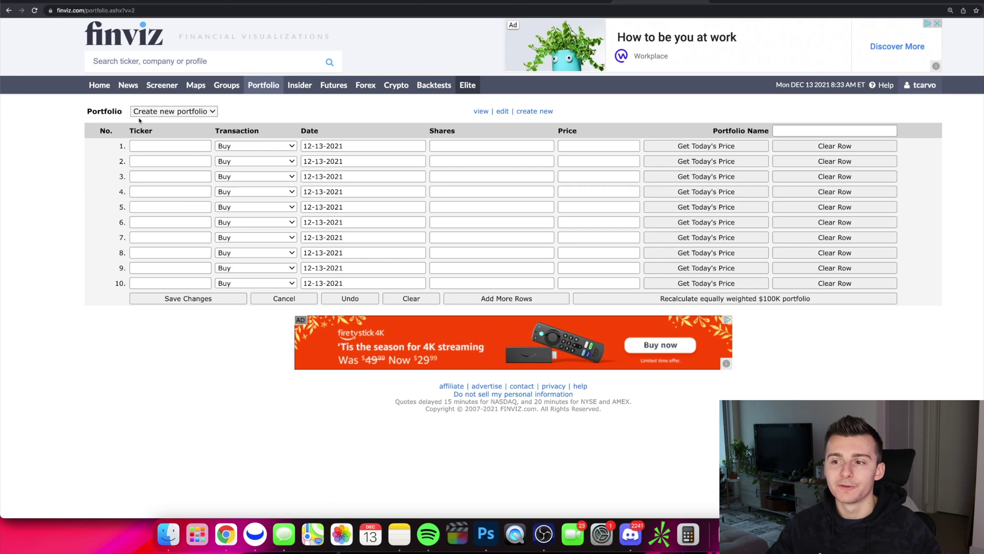
pyautogui.click(289, 88)
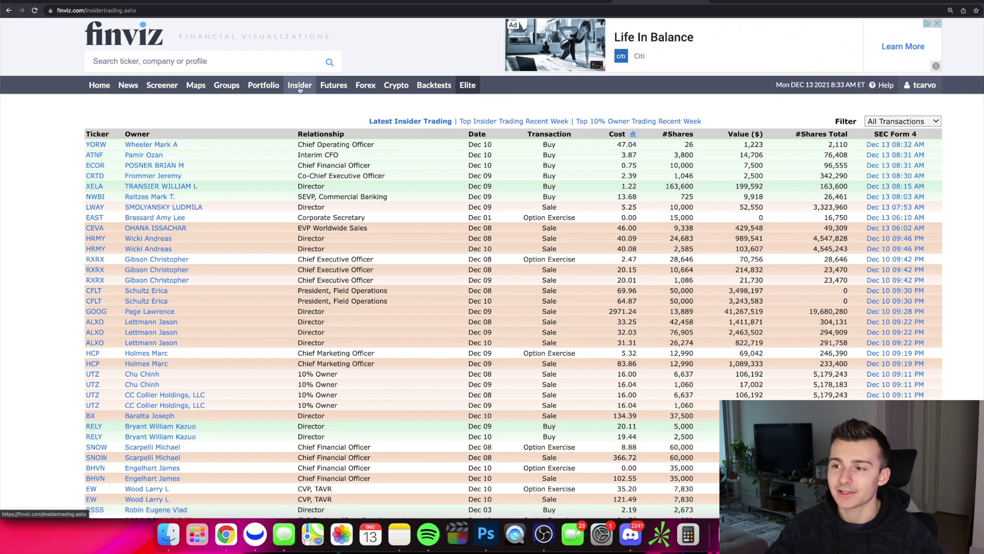
pyautogui.scroll(-3, 294, 131)
pyautogui.scroll(3, 318, 108)
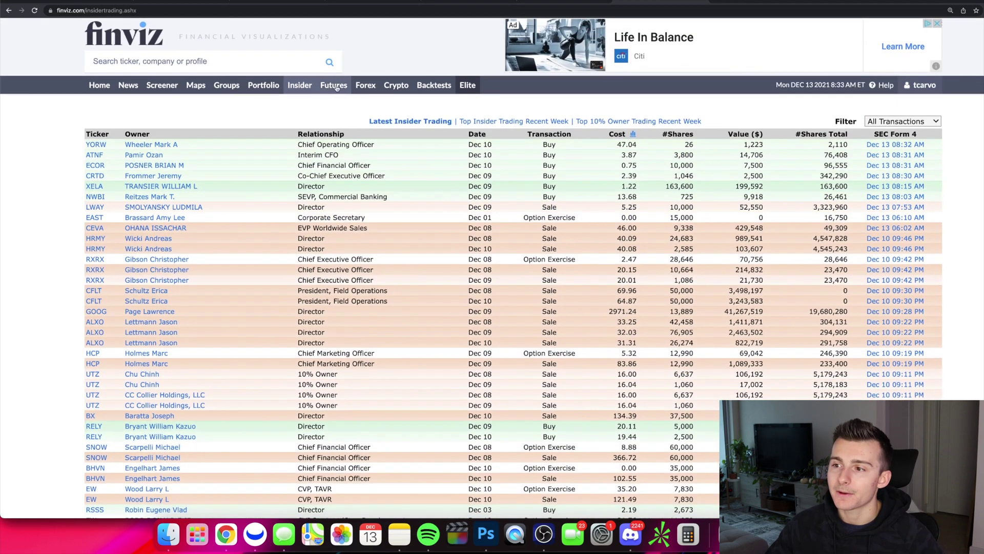
# Open the Futures page and review its quote tiles and 1 day relative performance chart
pyautogui.click(334, 86)
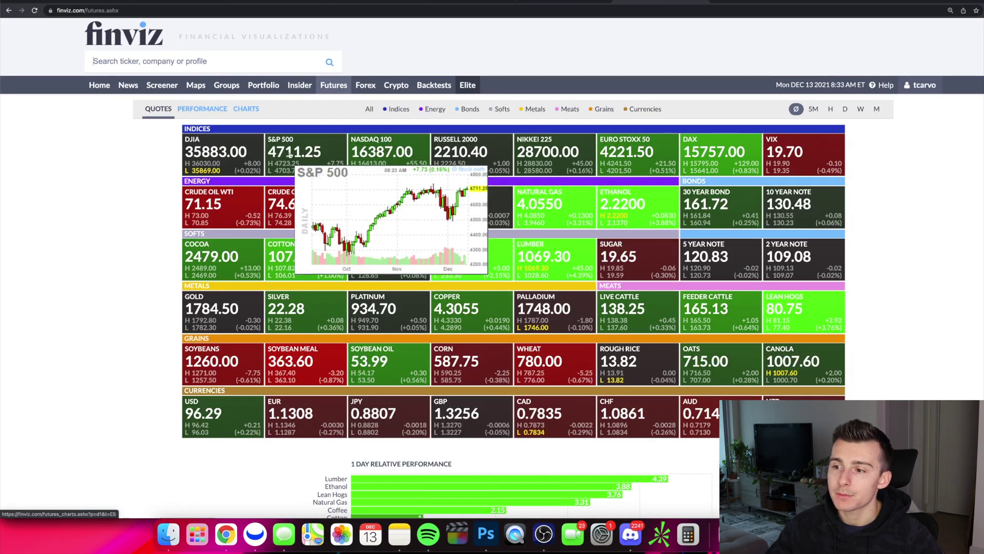
pyautogui.scroll(-3, 287, 179)
pyautogui.scroll(-8, 270, 237)
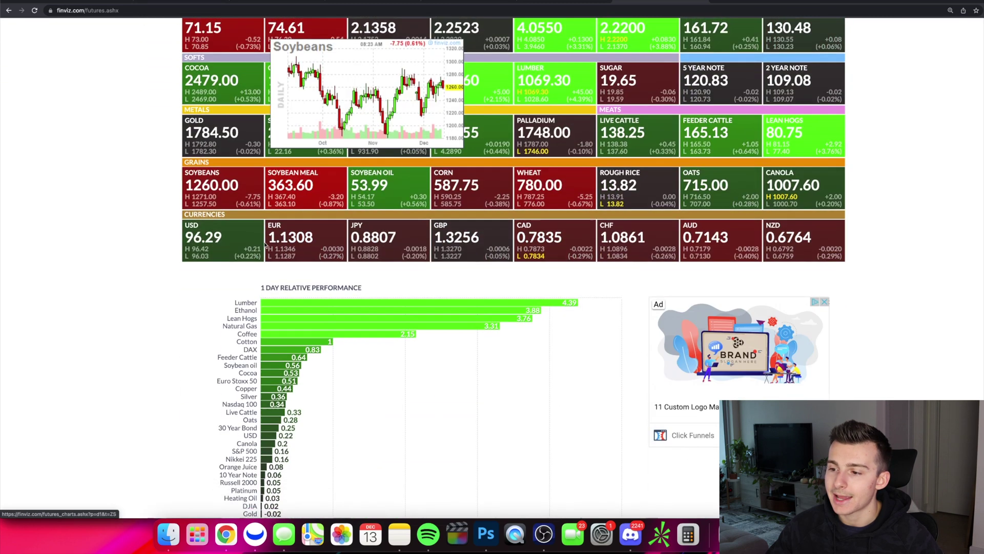
pyautogui.scroll(-2, 265, 246)
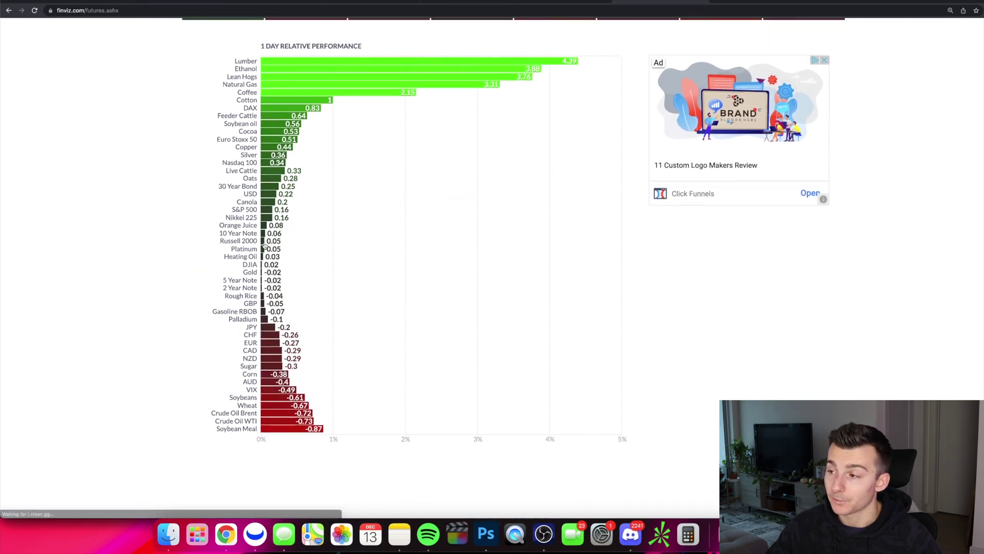
pyautogui.scroll(12, 246, 179)
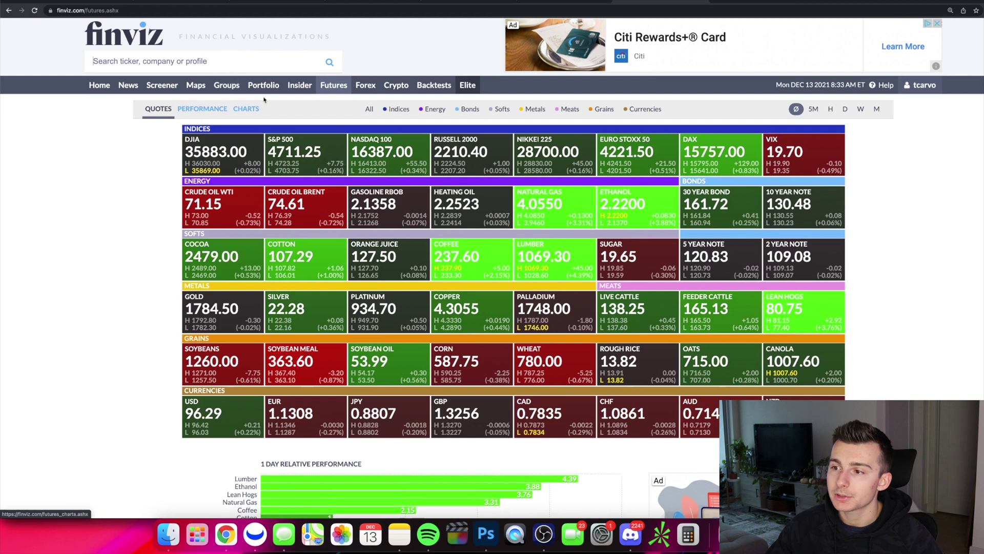
# Open the Forex page and review the currency pair quotes and the 1 day relative performance against USD
pyautogui.click(355, 86)
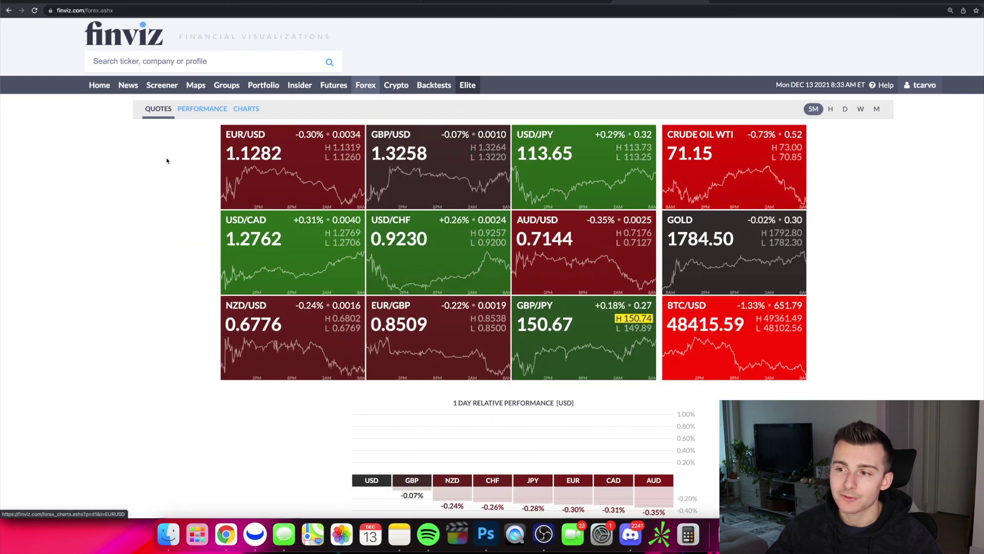
pyautogui.scroll(-3, 117, 197)
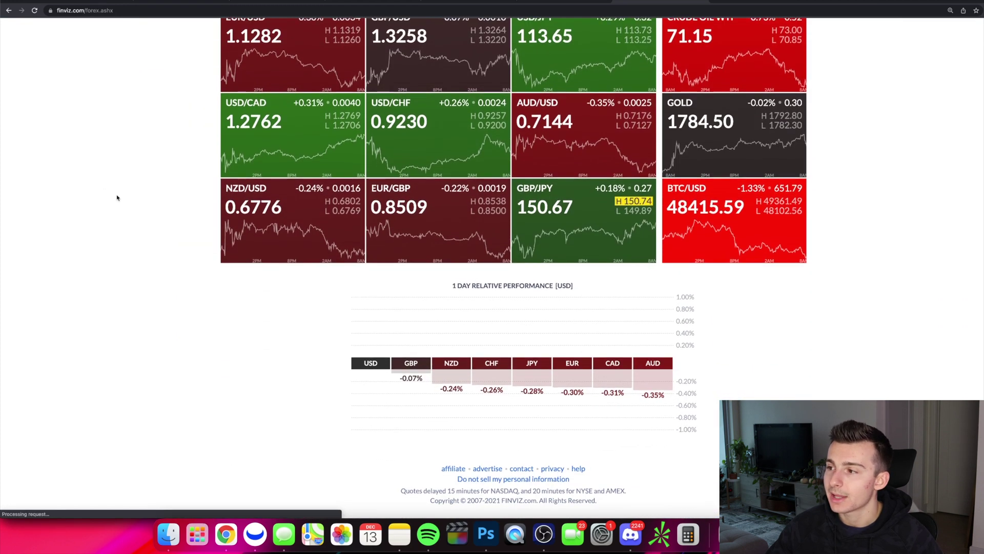
pyautogui.scroll(3, 117, 197)
pyautogui.scroll(-1, 117, 198)
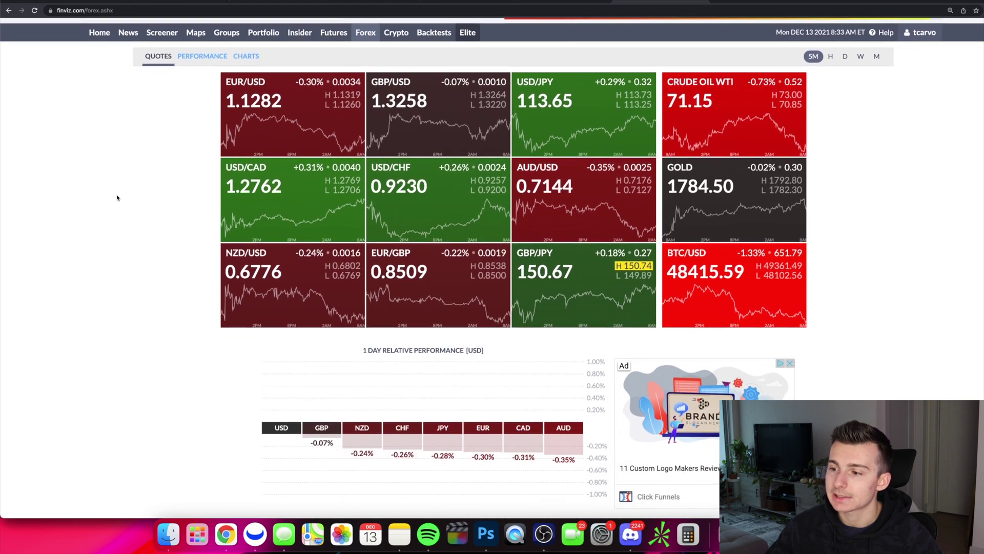
pyautogui.scroll(1, 117, 198)
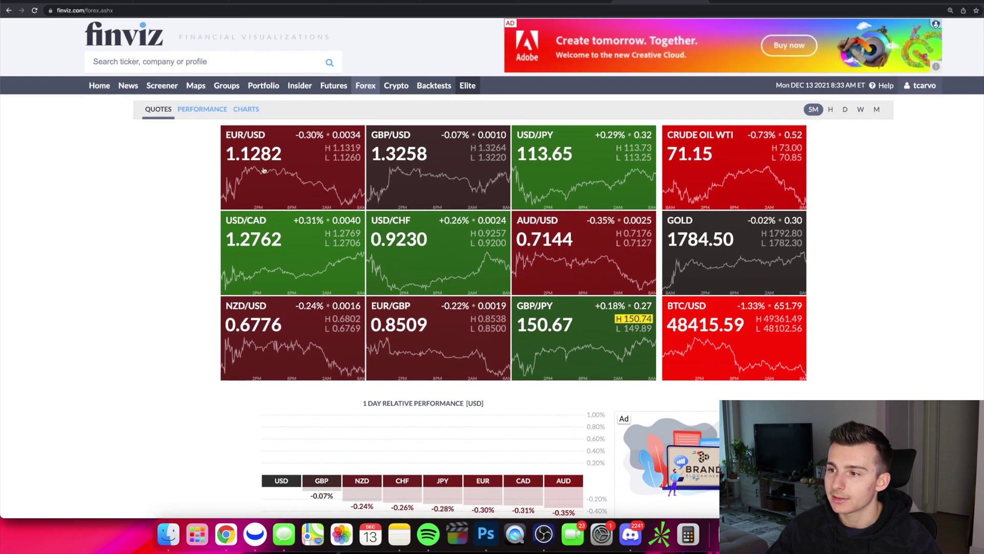
# Open the Crypto page and review the coin quote tiles and their 1 day relative performance
pyautogui.click(396, 90)
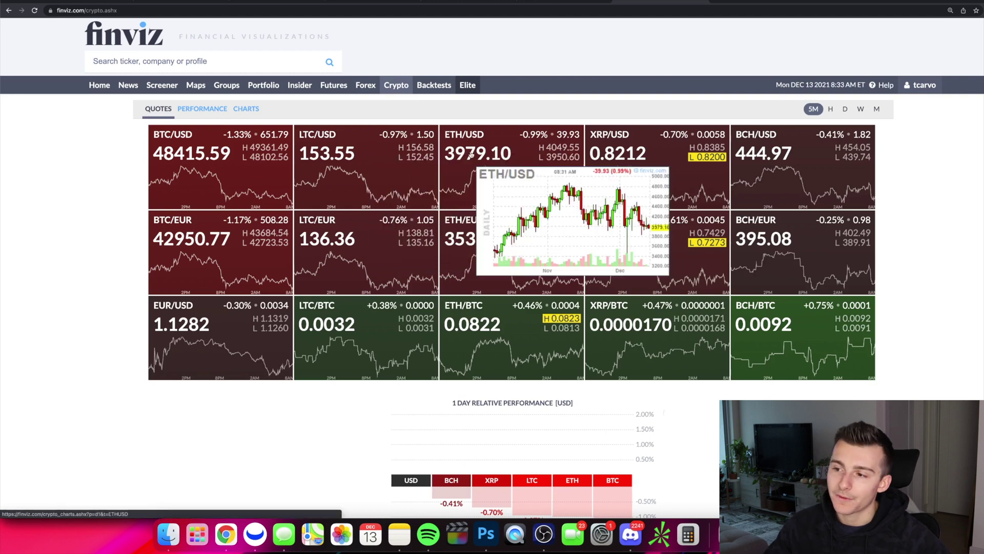
pyautogui.scroll(-4, 27, 192)
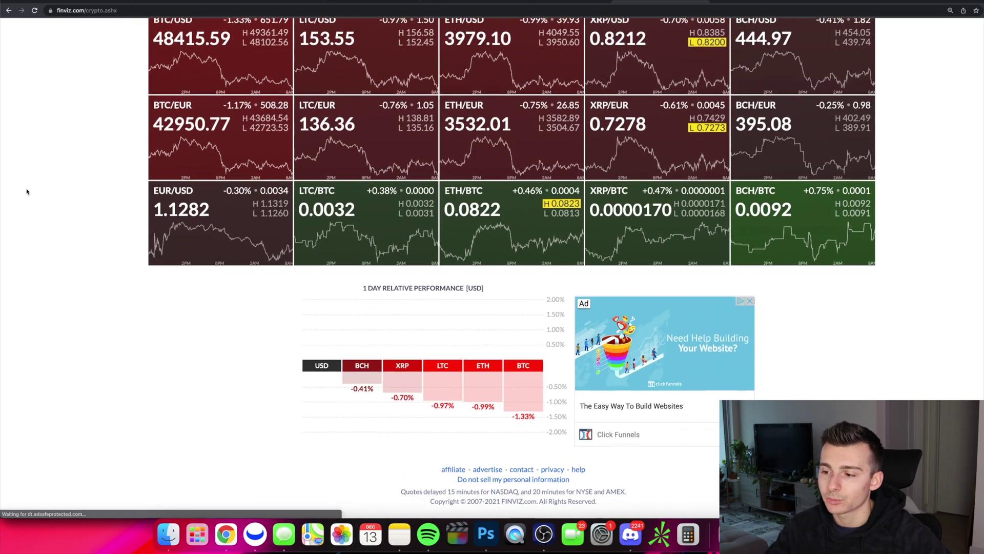
pyautogui.scroll(5, 28, 191)
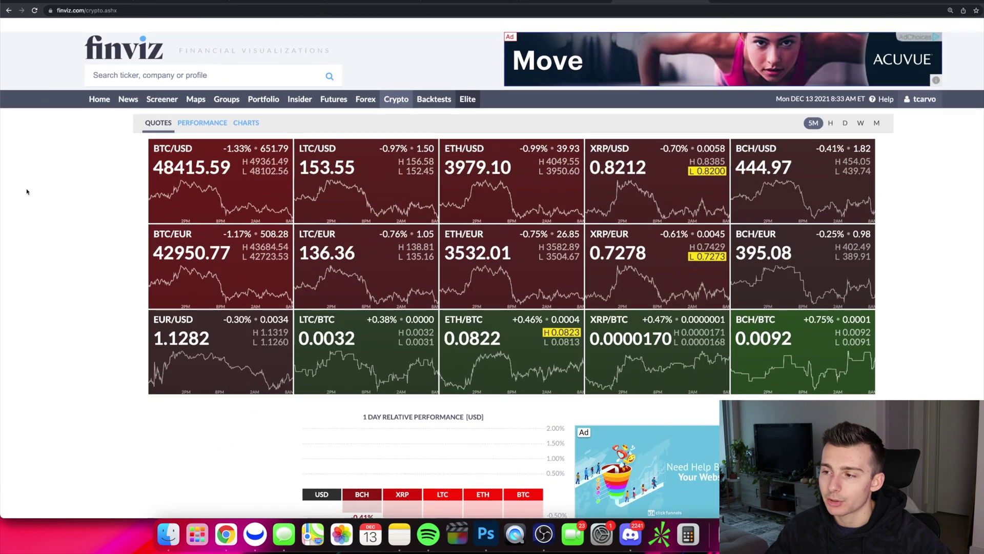
# Open the Backtests and Elite sections and look over the Elite subscription page
pyautogui.click(428, 86)
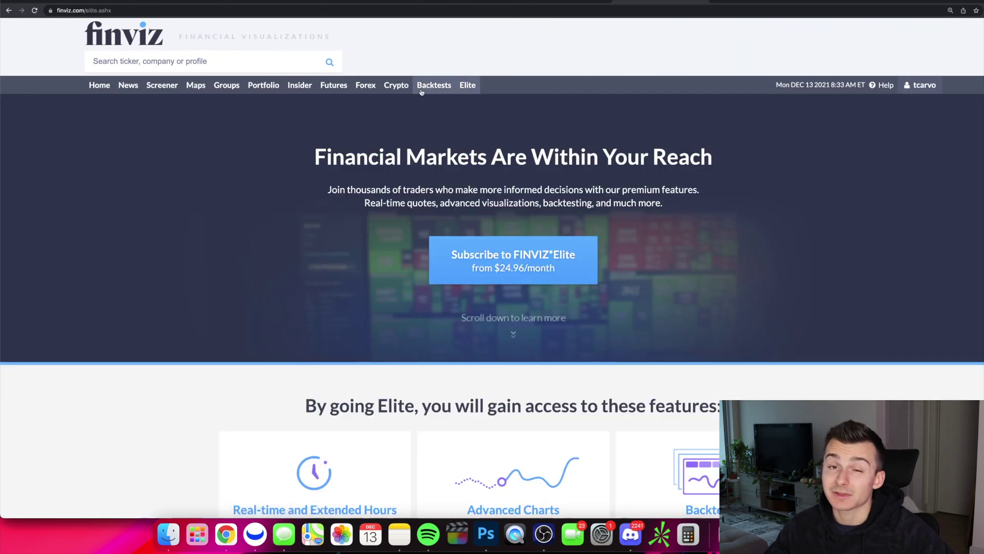
pyautogui.click(469, 86)
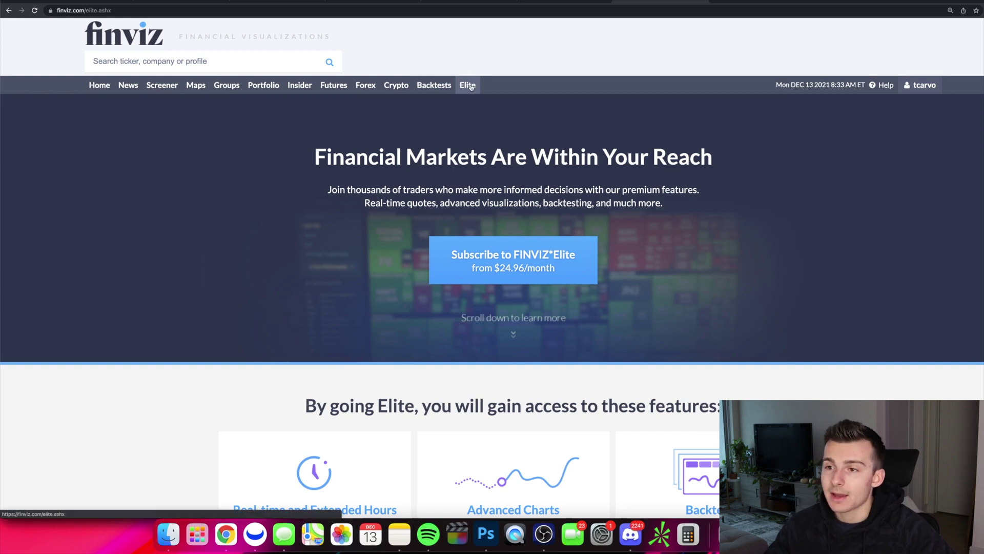
pyautogui.scroll(-5, 470, 86)
pyautogui.scroll(5, 470, 86)
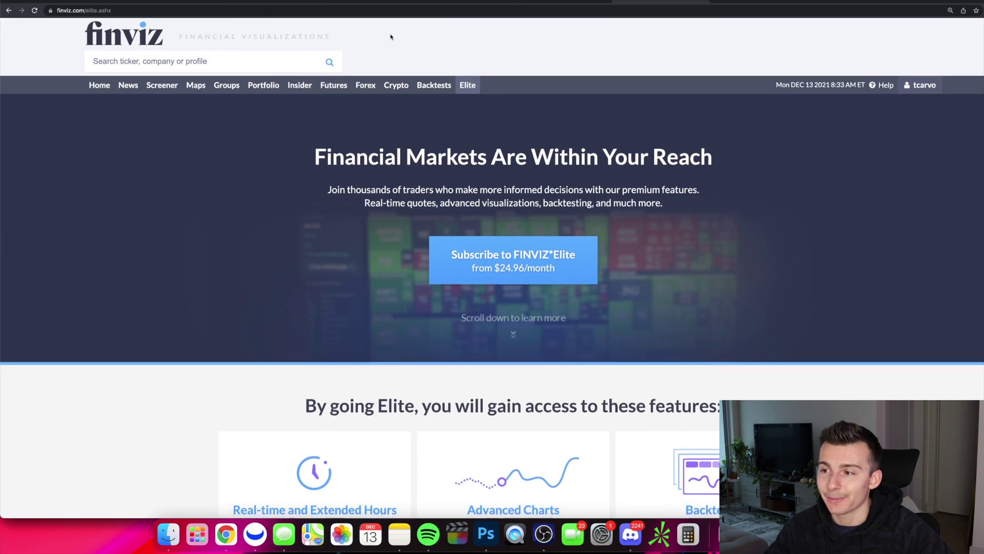